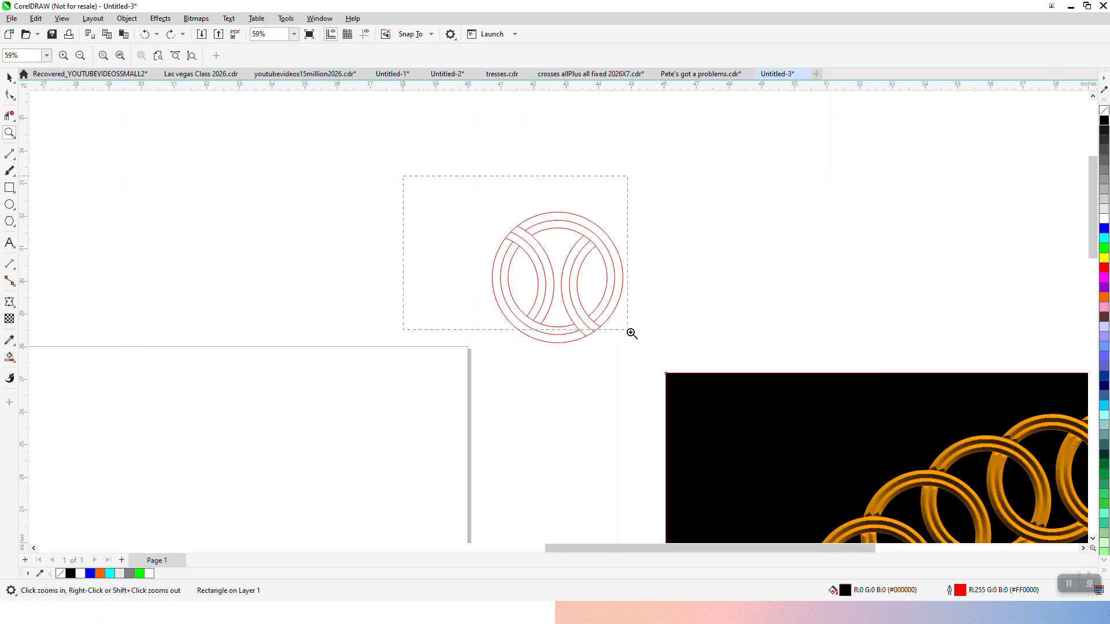
# Step: Draw a circle about 19.6 inches in diameter, centered on the page
pyautogui.scroll(-6, 587, 279)
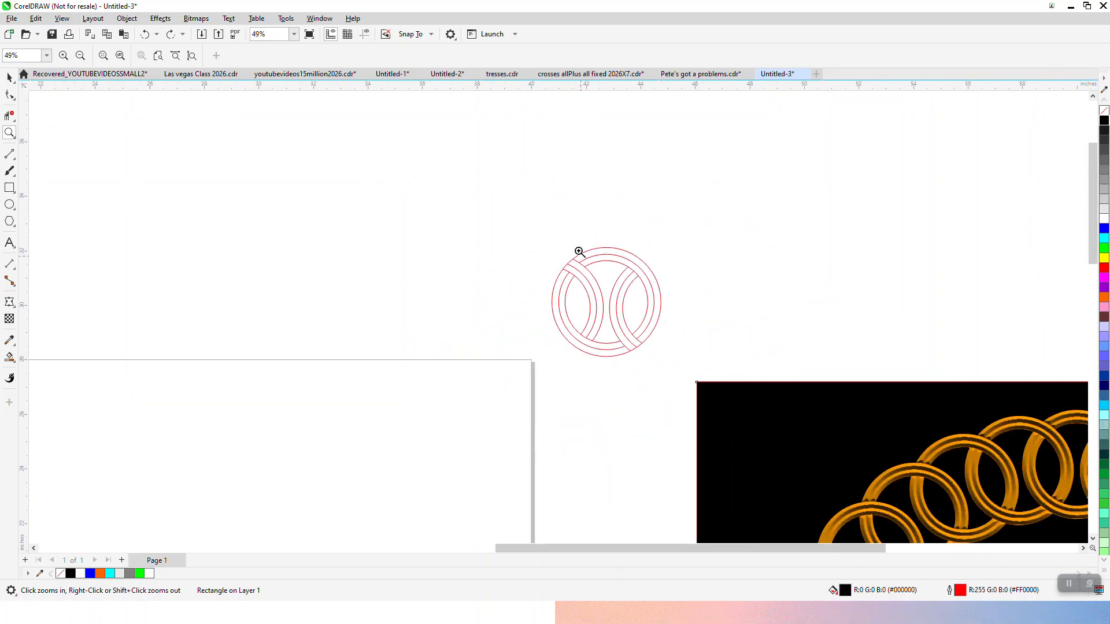
pyautogui.scroll(-5, 582, 255)
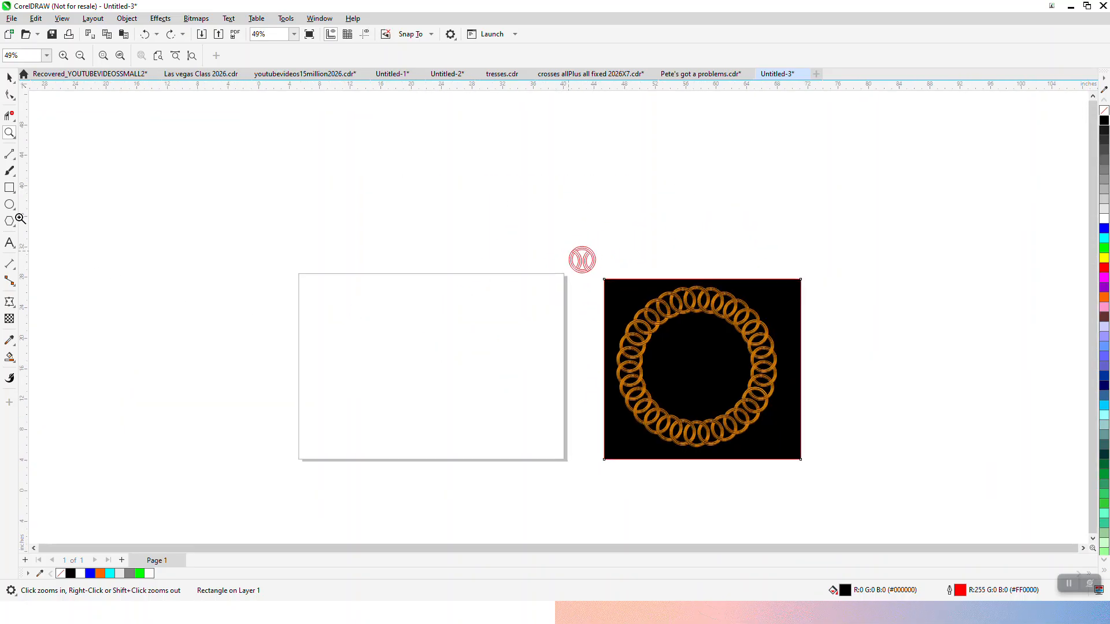
pyautogui.click(10, 204)
pyautogui.moveTo(451, 301); pyautogui.dragTo(365, 396)
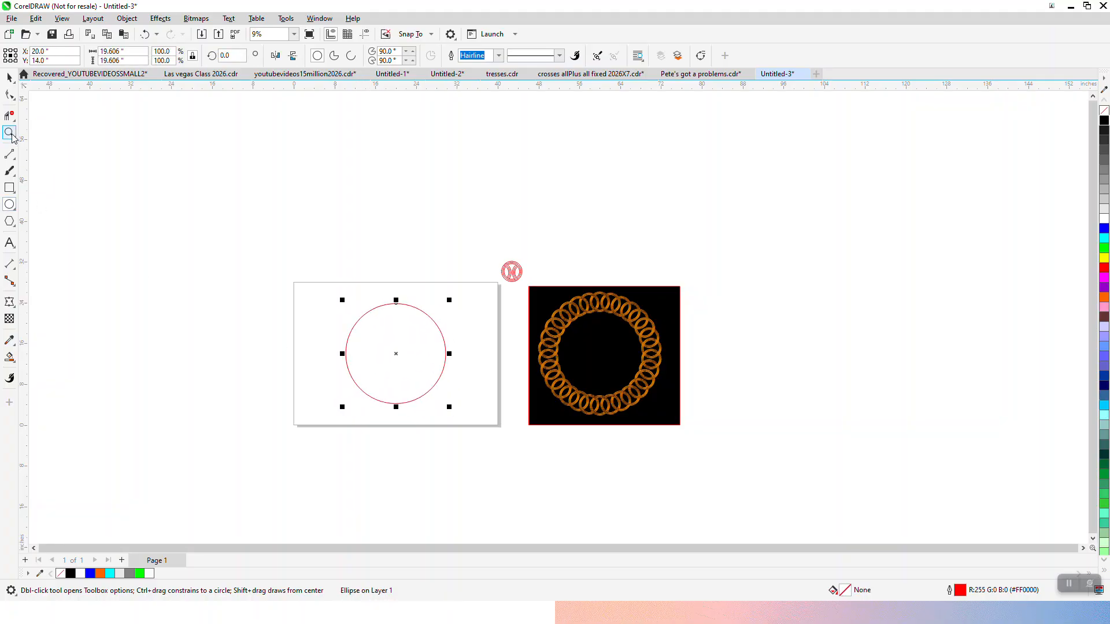
# Step: Draw a small circle just above the large circle and set its diameter to 3 inches
pyautogui.click(10, 133)
pyautogui.moveTo(489, 374); pyautogui.dragTo(514, 382)
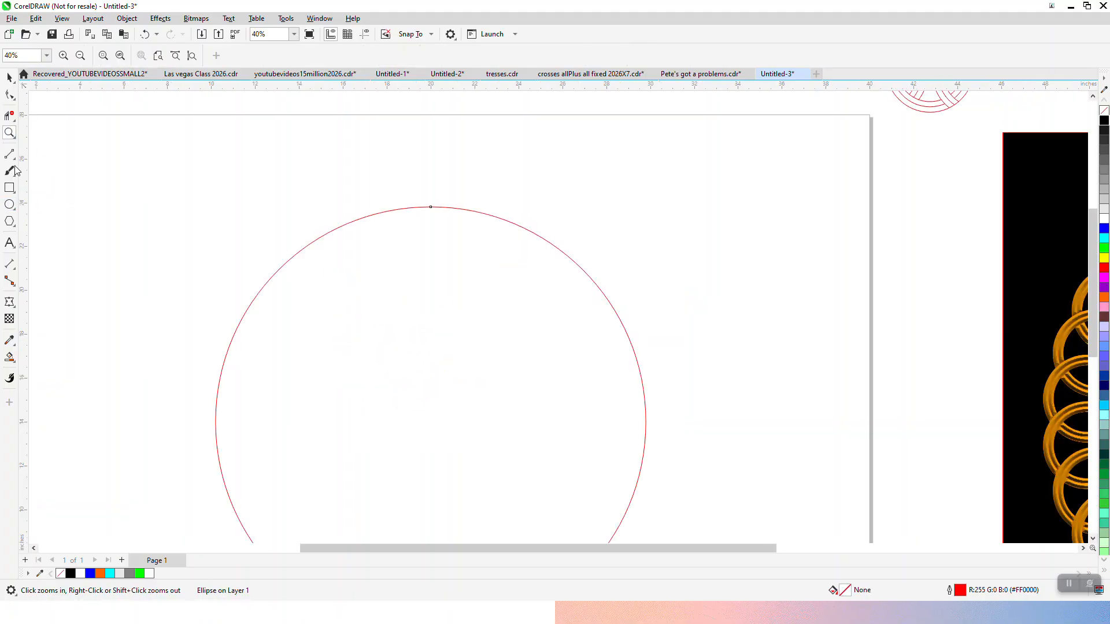
pyautogui.click(10, 204)
pyautogui.moveTo(454, 151); pyautogui.dragTo(404, 163)
pyautogui.click(115, 51)
pyautogui.write('3')
pyautogui.press('Return')
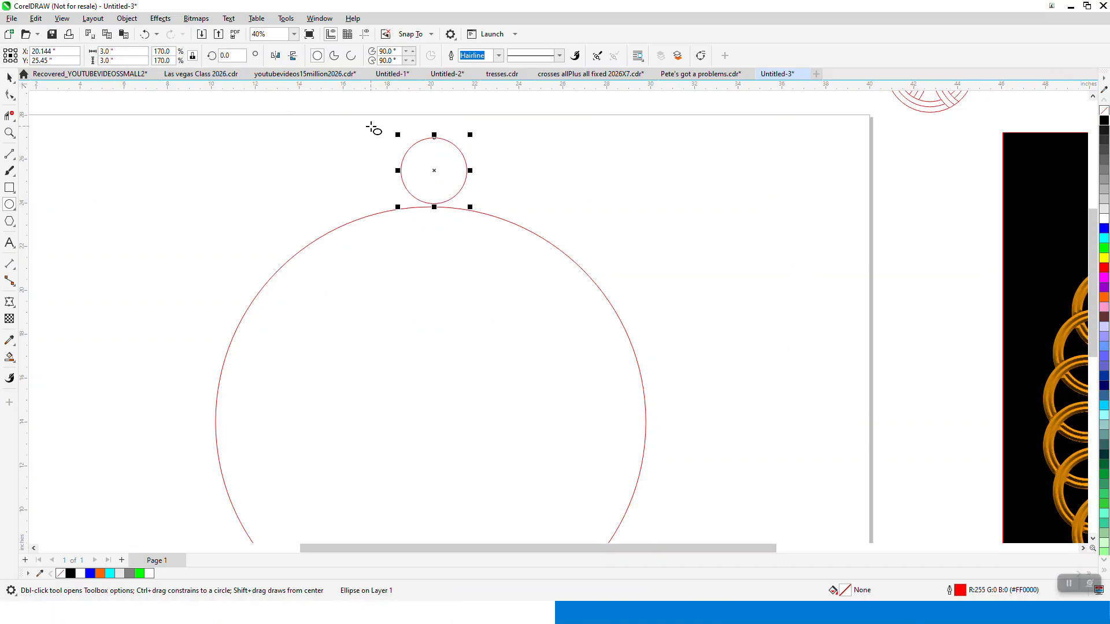
# Step: Add two concentric copies inside the 3-inch circle, sized 2.5 and 2 inches
pyautogui.click(122, 53)
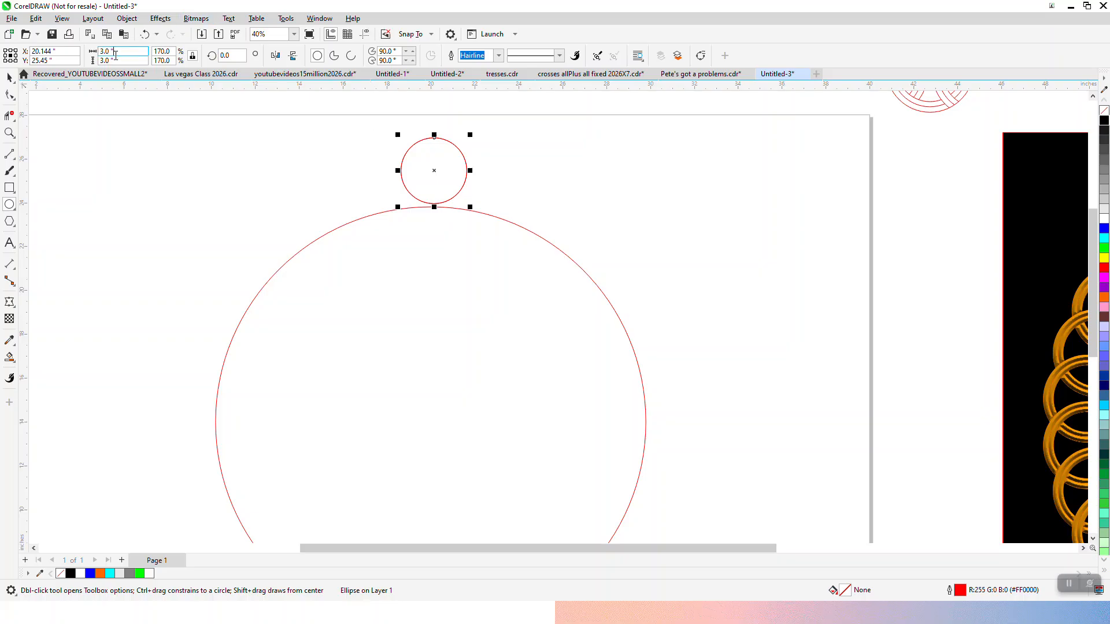
pyautogui.write('2.5')
pyautogui.press('Return')
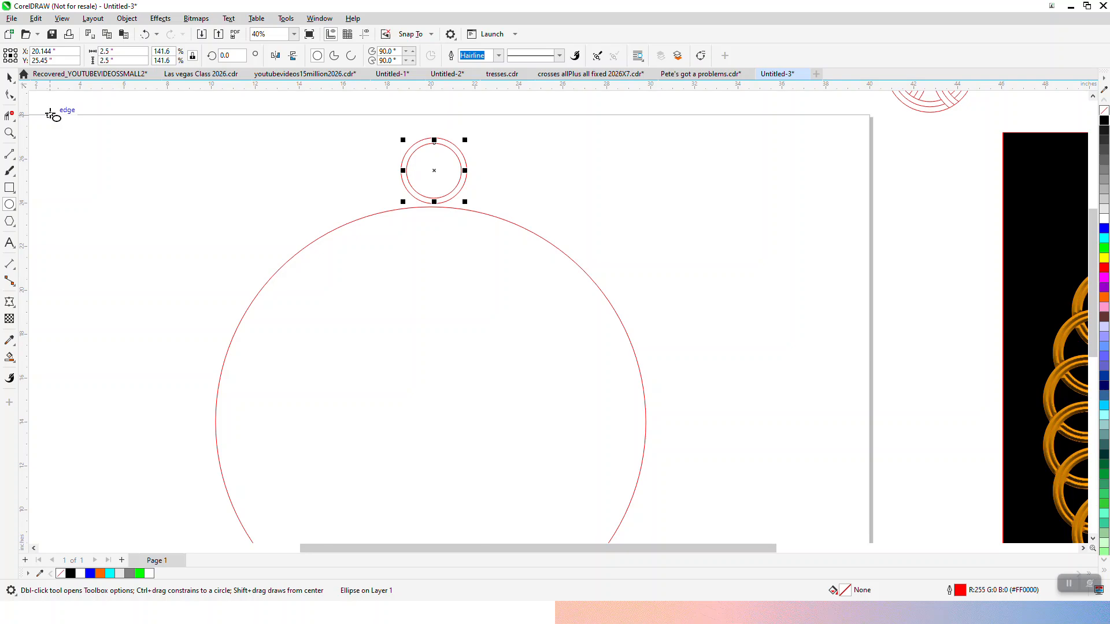
pyautogui.hotkey('ctrl', 'd')
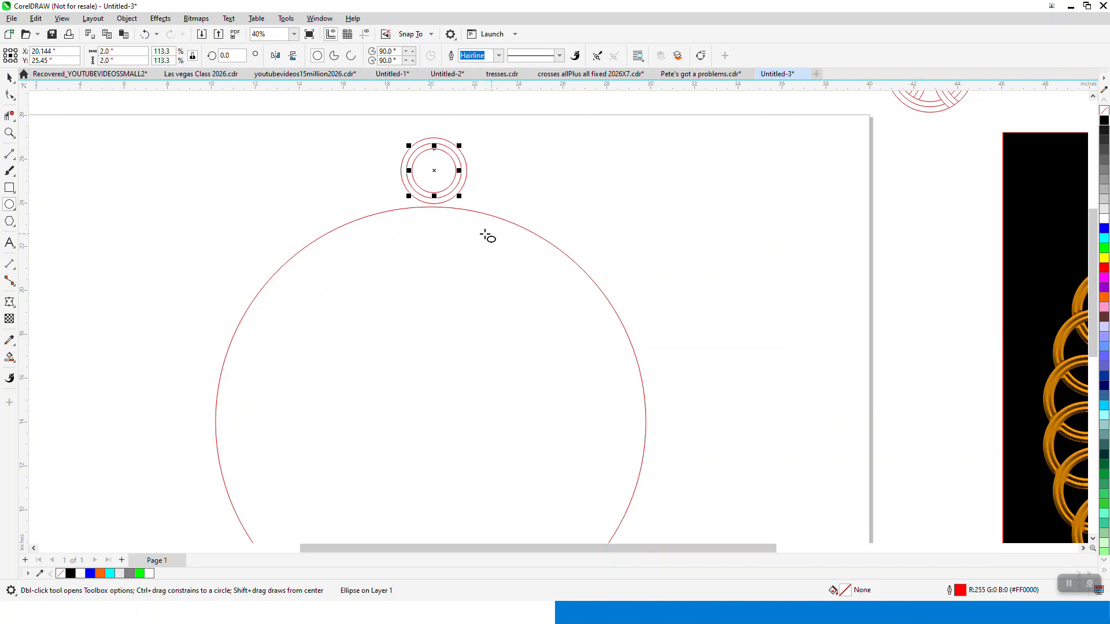
# Step: Select the three small concentric circles and group them
pyautogui.click(10, 133)
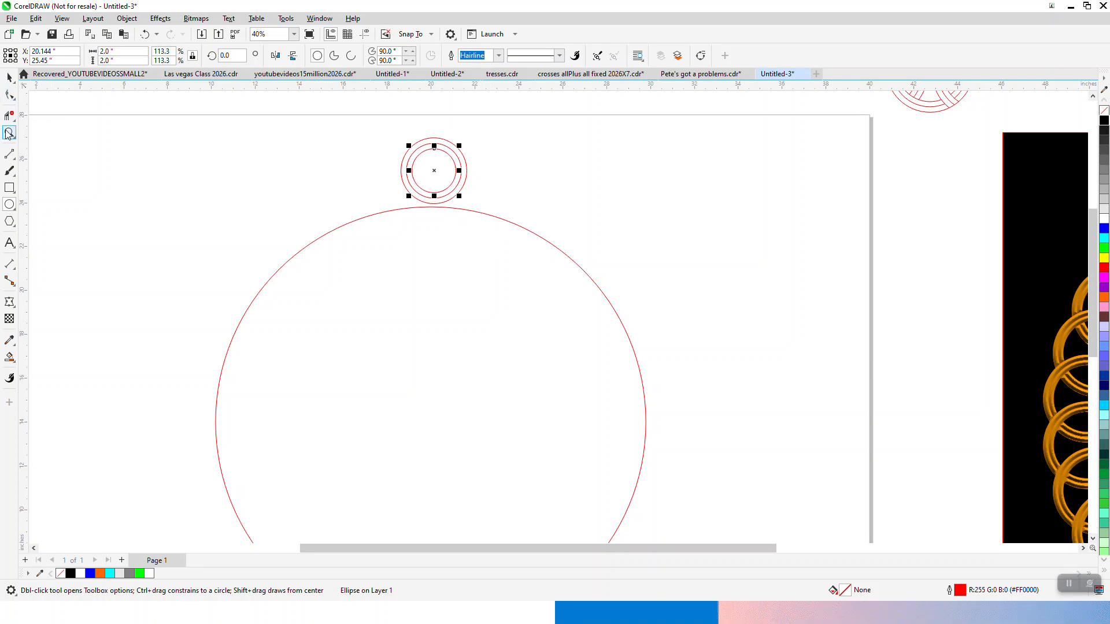
pyautogui.moveTo(503, 229); pyautogui.dragTo(504, 232)
pyautogui.scroll(-1, 297, 198)
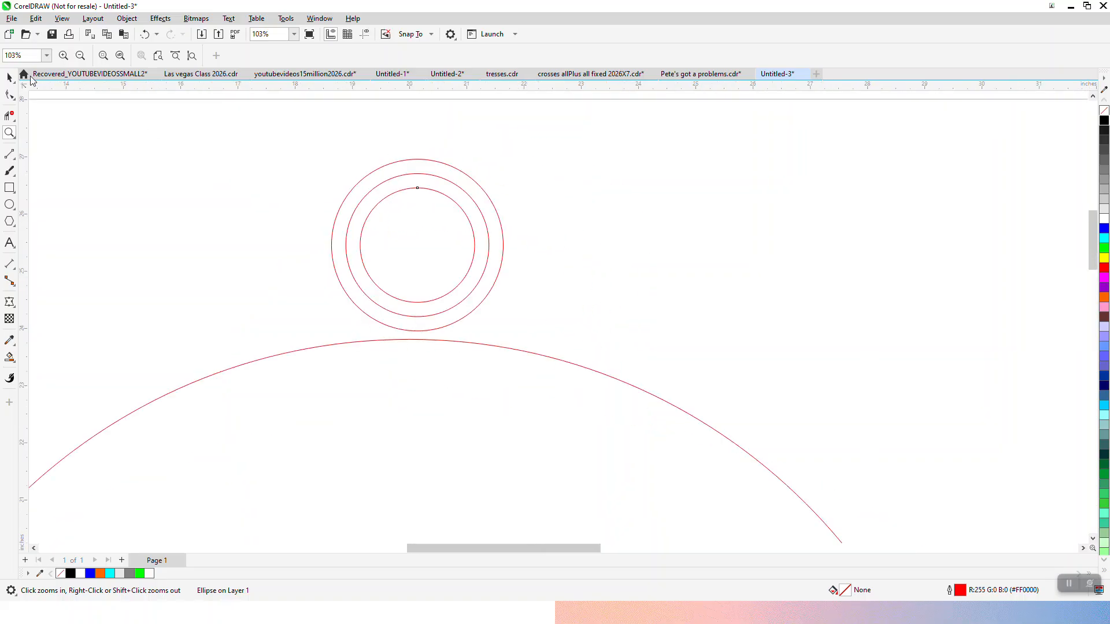
pyautogui.click(9, 77)
pyautogui.moveTo(185, 116); pyautogui.dragTo(554, 373)
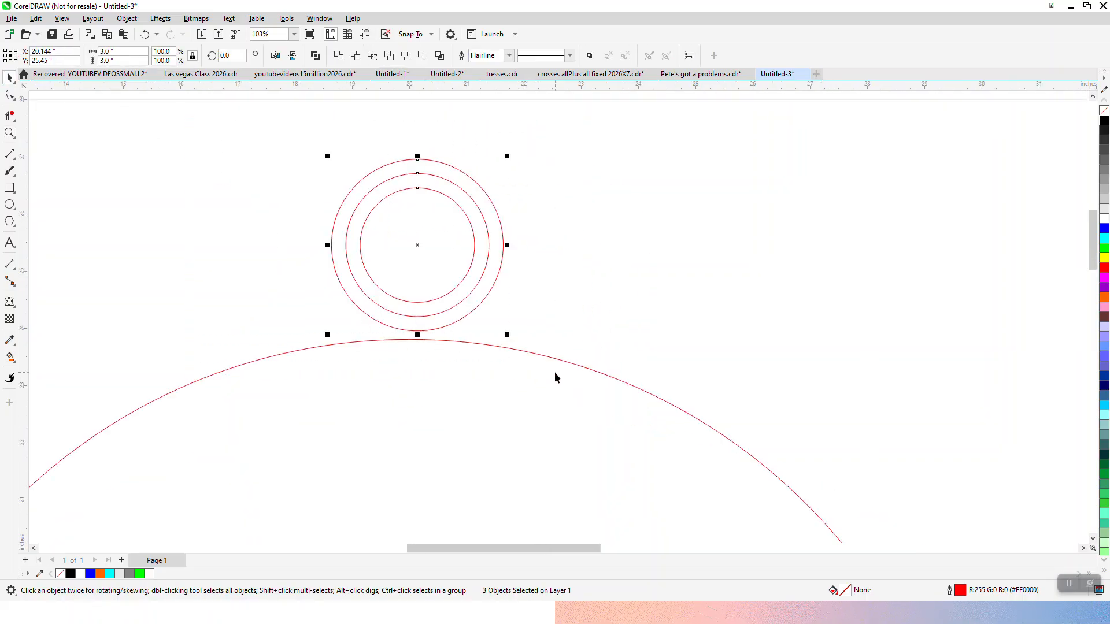
pyautogui.hotkey('ctrl', 'g')
# Step: Center the ring group on the page, and move it straight up until its center sits on the large circle's top
pyautogui.scroll(-4, 554, 372)
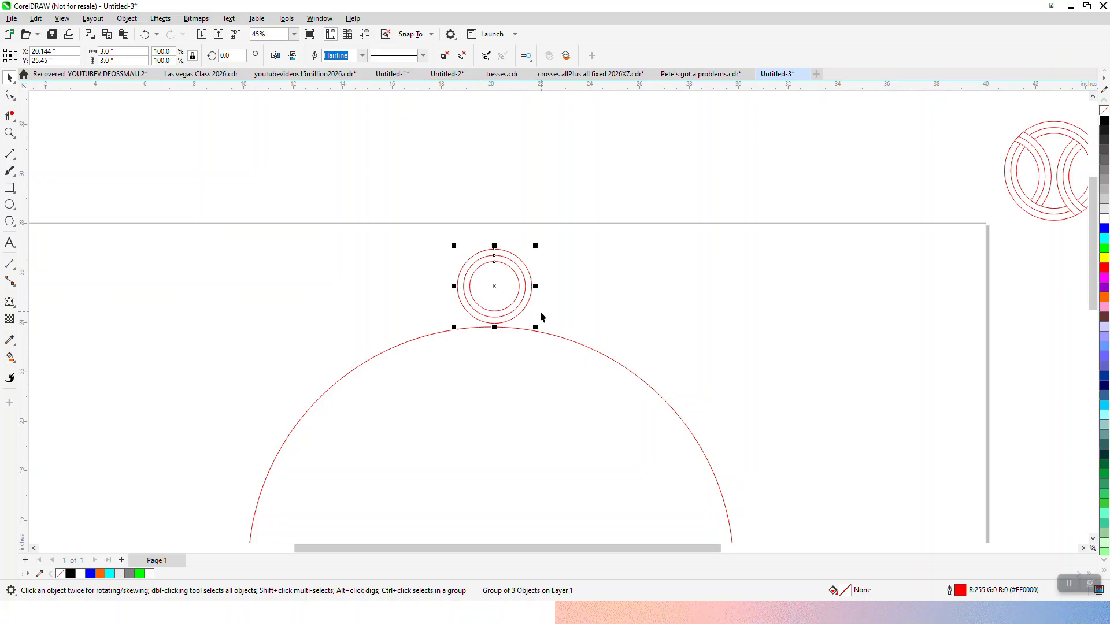
pyautogui.press('p')
pyautogui.scroll(-3, 529, 313)
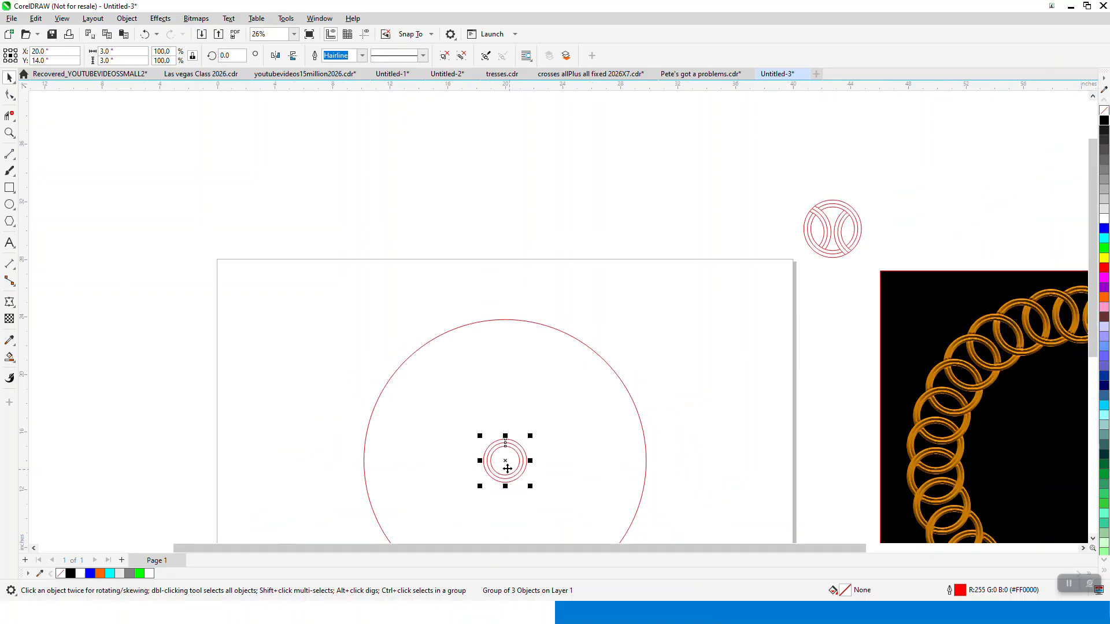
pyautogui.moveTo(505, 461); pyautogui.dragTo(505, 323)
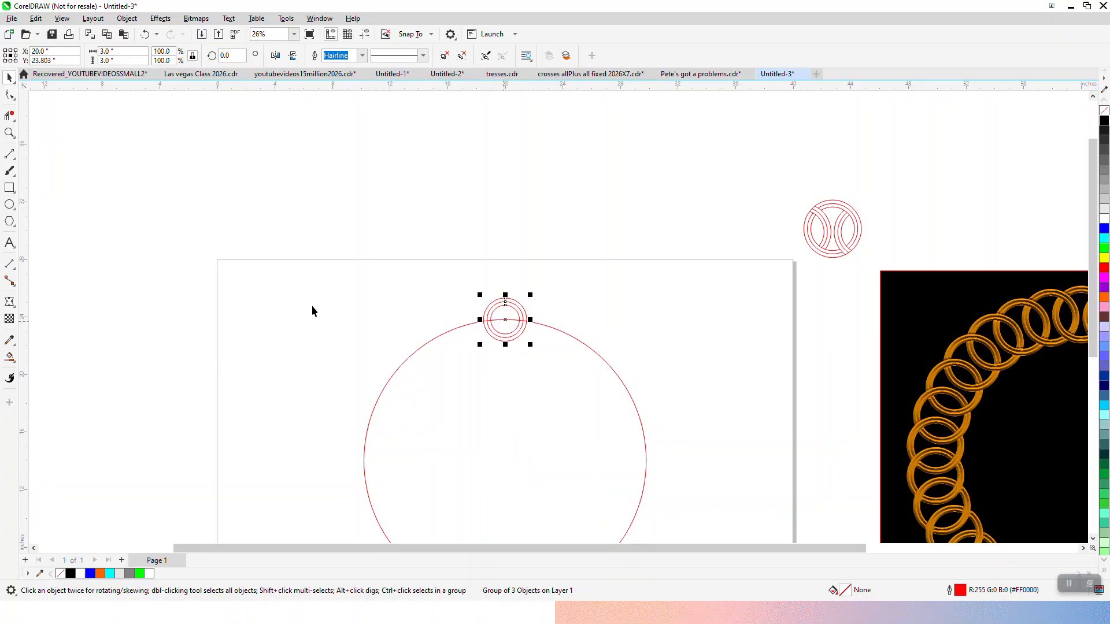
pyautogui.scroll(-2, 371, 298)
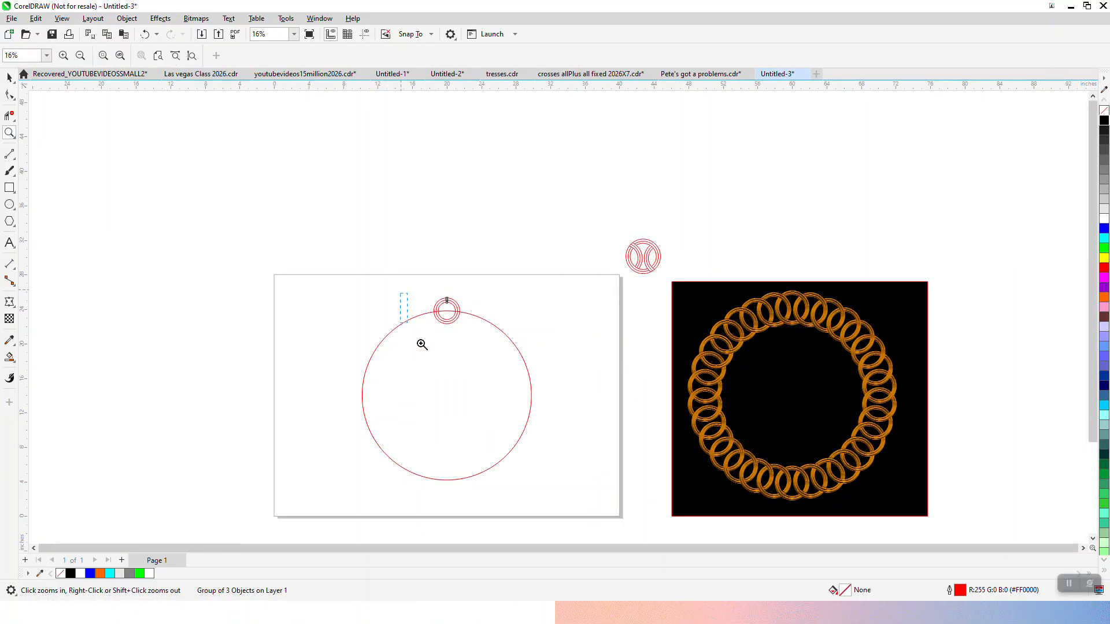
pyautogui.moveTo(405, 315); pyautogui.dragTo(592, 387)
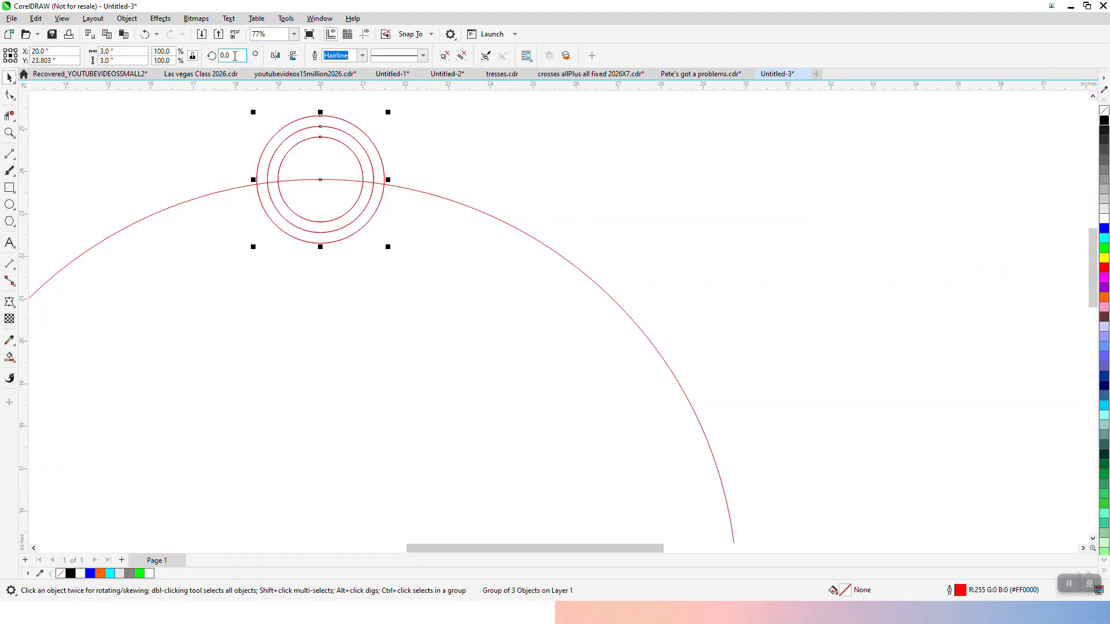
pyautogui.write('2')
pyautogui.press('Return')
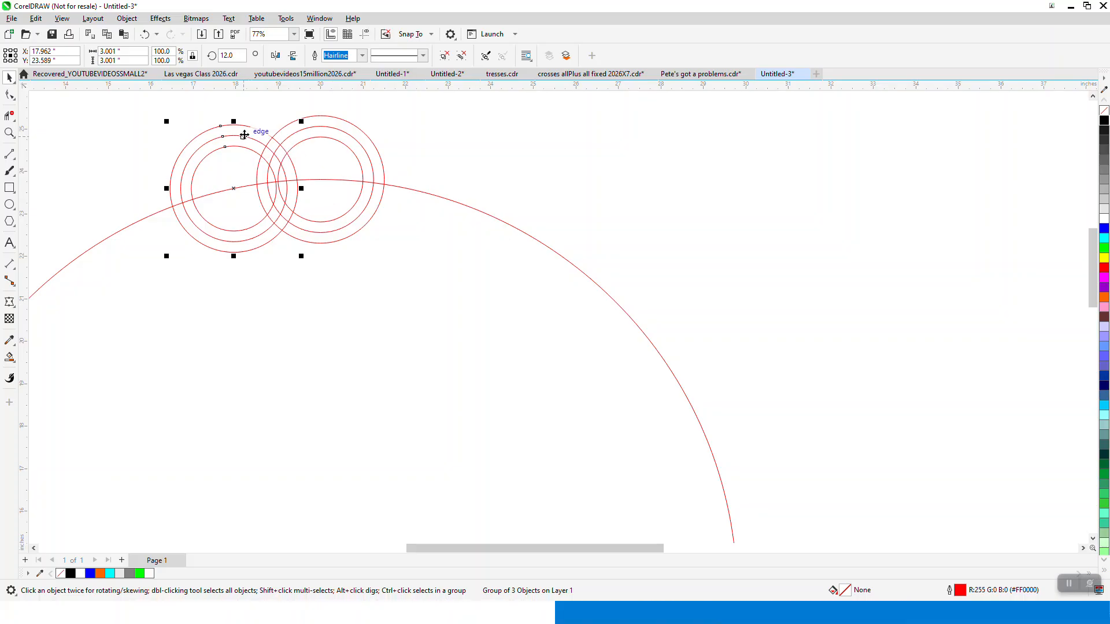
pyautogui.press('Delete')
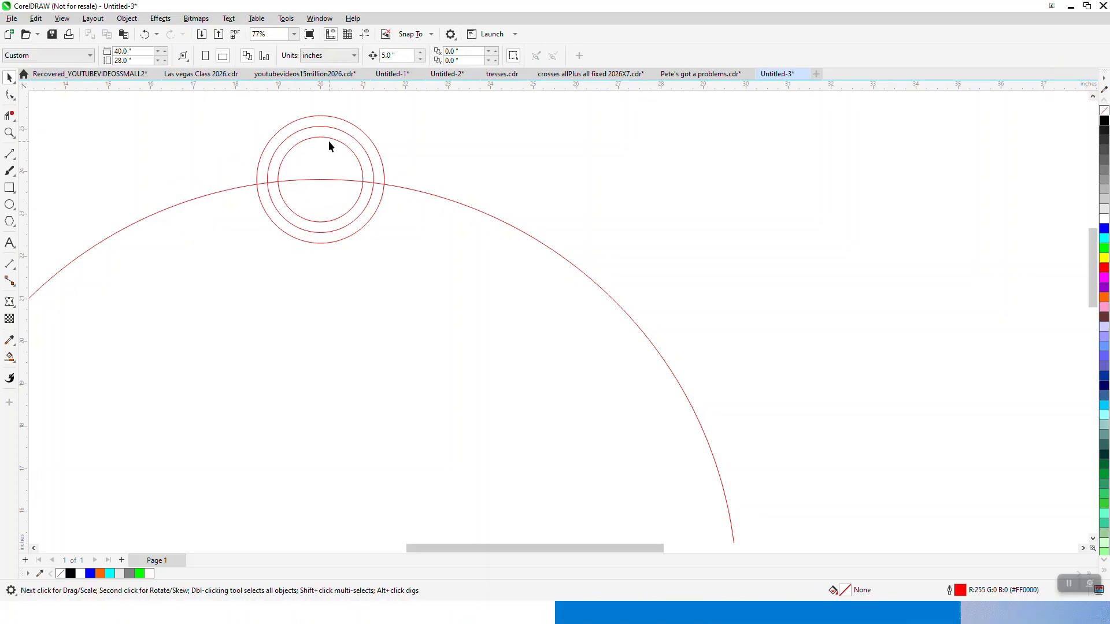
# Step: Enlarge the ring group from its center to about 3.52 inches and add a copy rotated 12° around the large circle's center
pyautogui.click(329, 141)
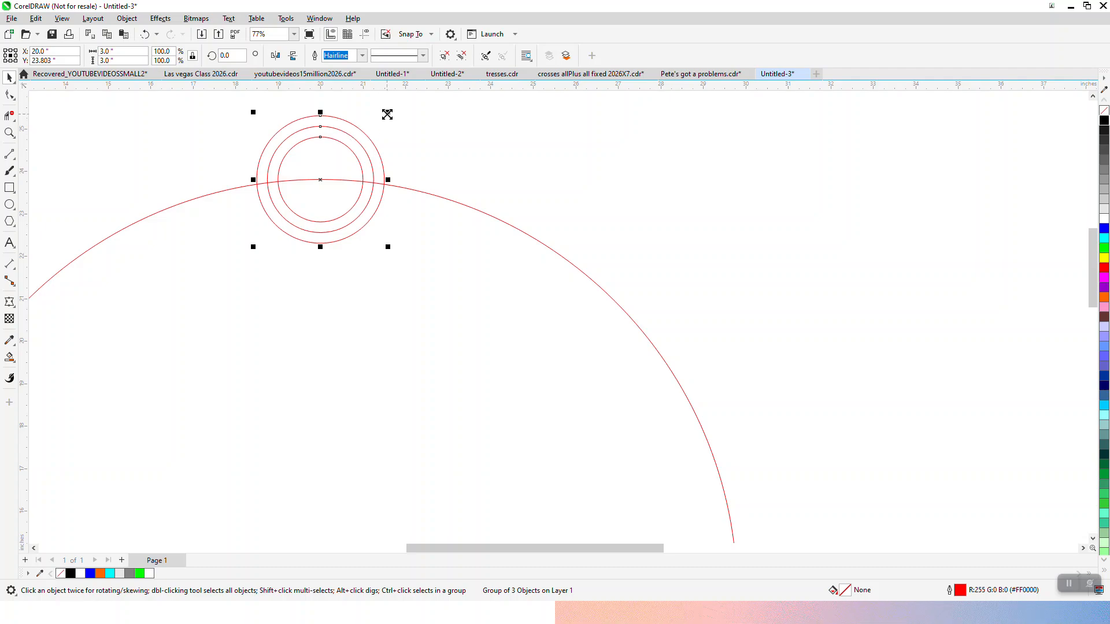
pyautogui.moveTo(388, 112); pyautogui.dragTo(418, 101)
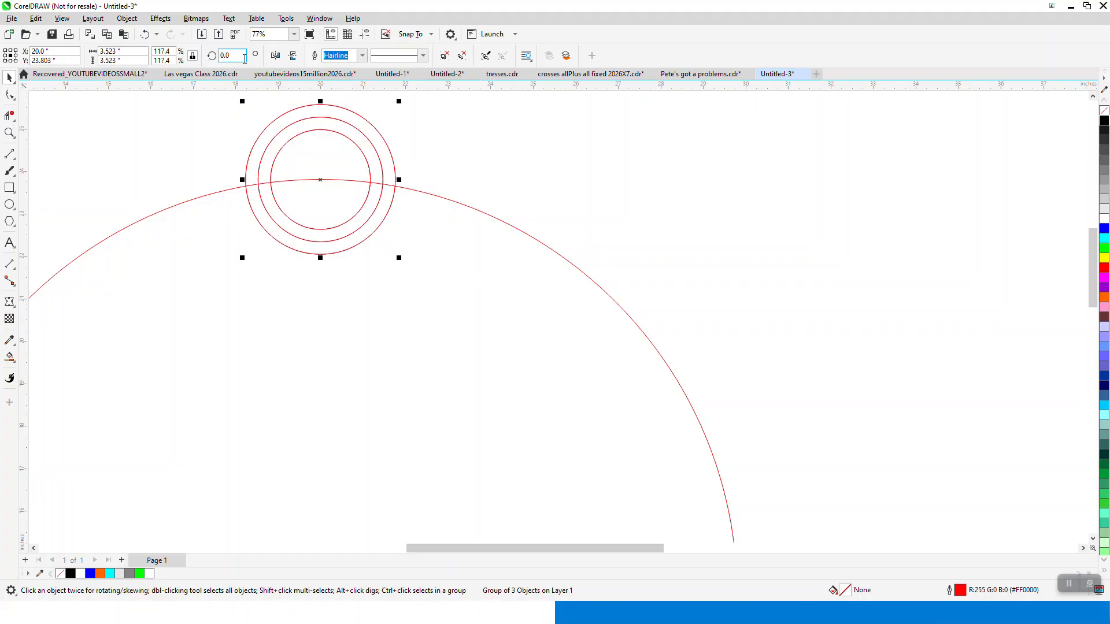
pyautogui.write('12')
pyautogui.press('Return')
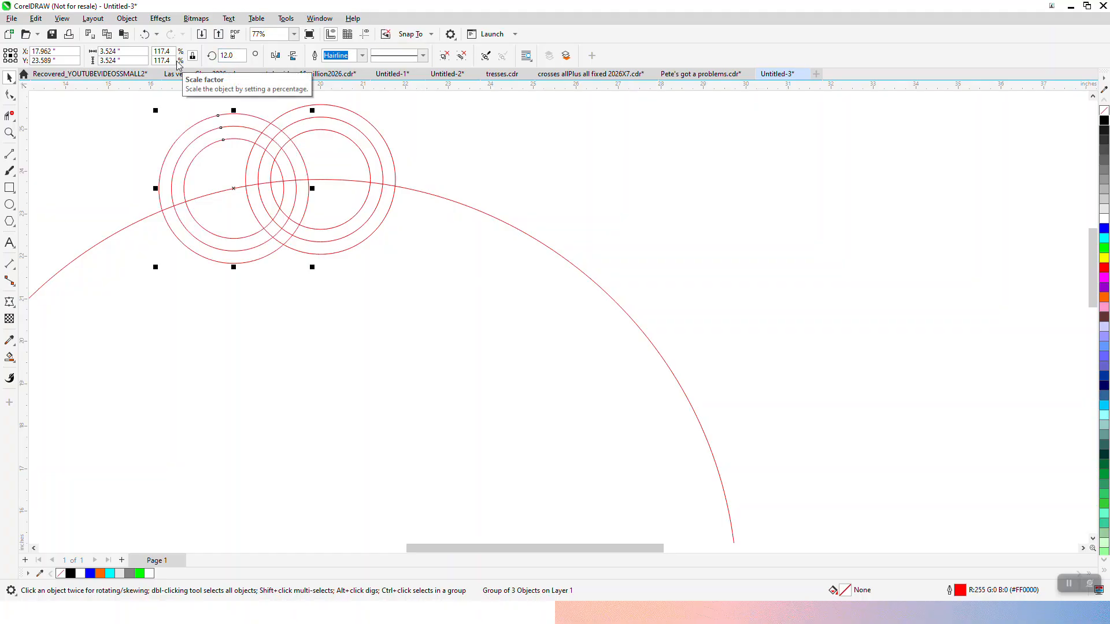
# Step: Add a copy of the original ring group rotated -12° around the large circle's center, and delete the large circle
pyautogui.click(371, 134)
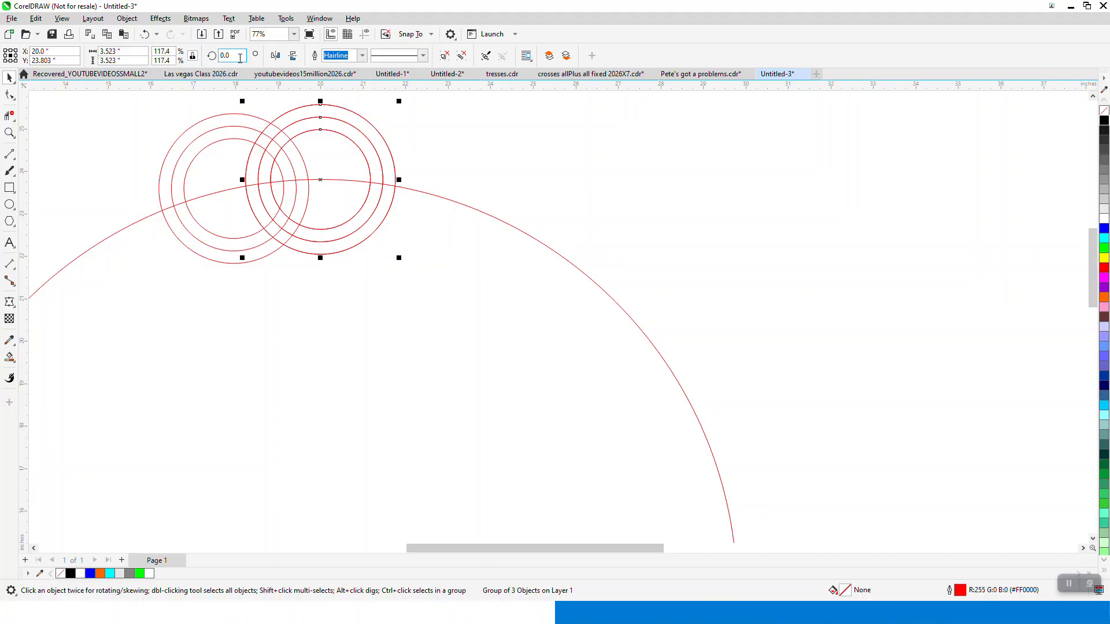
pyautogui.write('-12')
pyautogui.press('Return')
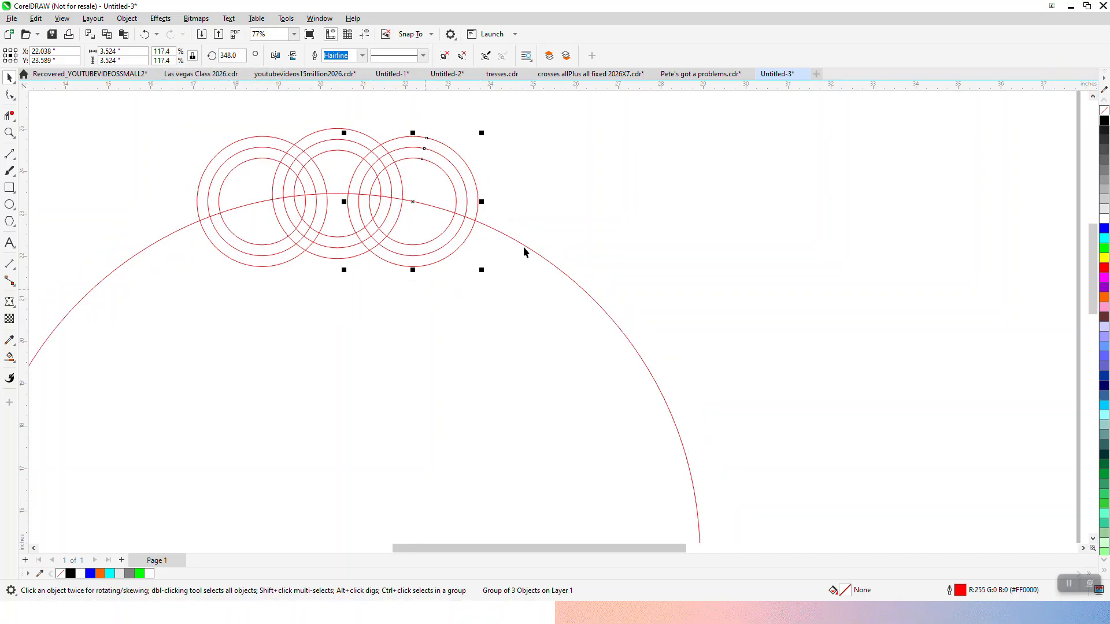
pyautogui.click(527, 249)
pyautogui.press('Delete')
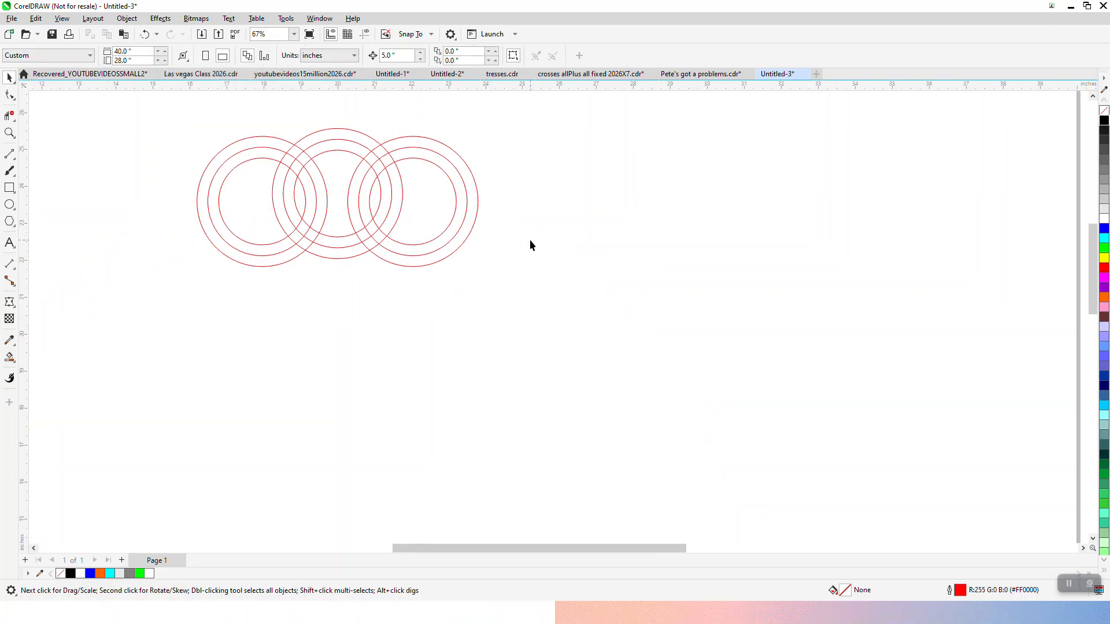
# Step: Move the finished sample link directly above the three overlapping rings, centered at X 20 and Y 28 inches
pyautogui.scroll(-1, 529, 242)
pyautogui.scroll(-1, 435, 259)
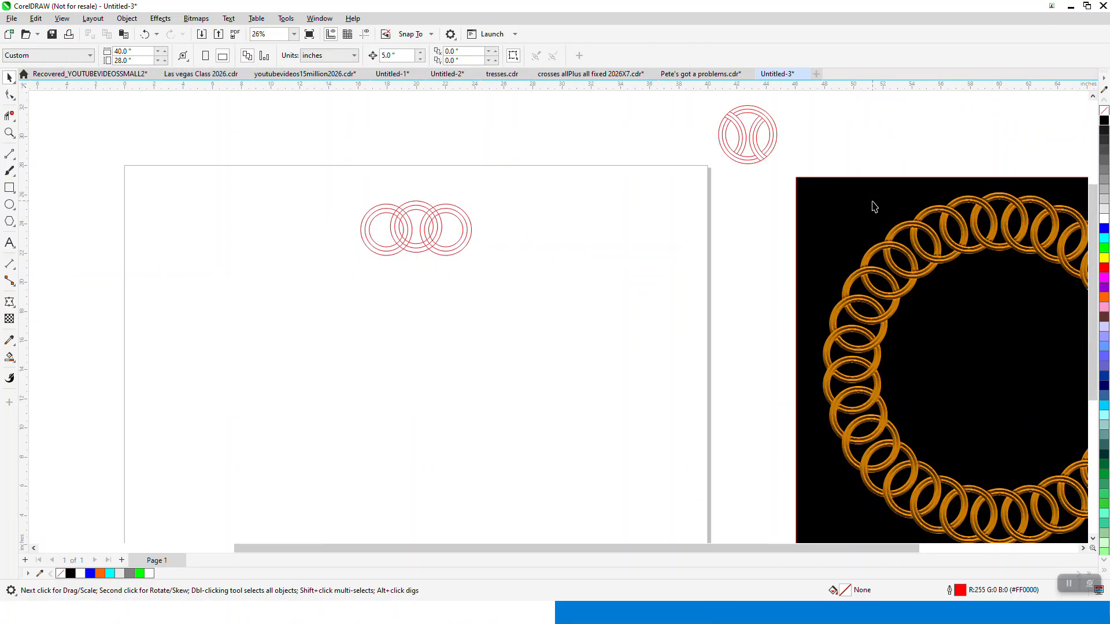
pyautogui.scroll(-2, 759, 158)
pyautogui.click(755, 149)
pyautogui.moveTo(755, 148); pyautogui.dragTo(503, 172)
pyautogui.click(12, 132)
pyautogui.moveTo(455, 142); pyautogui.dragTo(662, 301)
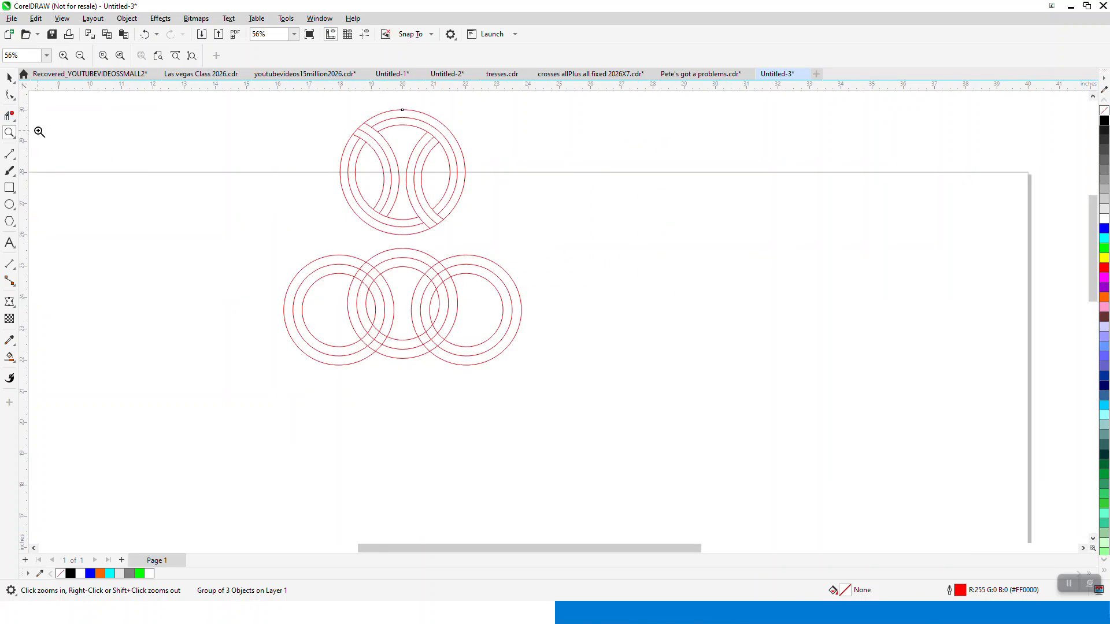
# Step: Delete the segments of the two side rings that lie outside the middle ring using Virtual Segment Delete
pyautogui.click(10, 117)
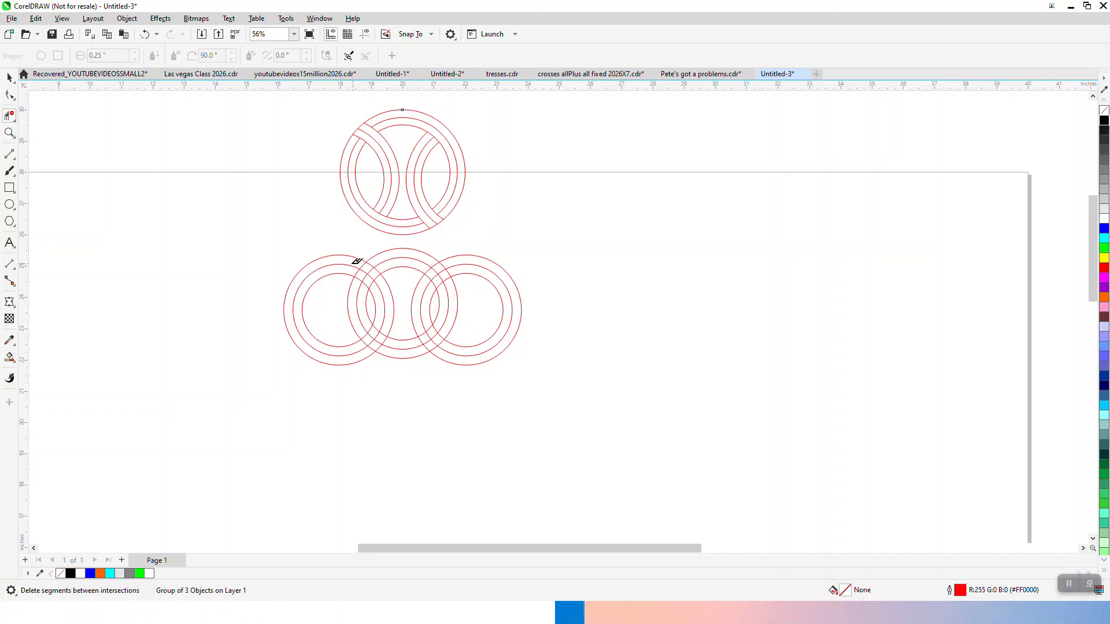
pyautogui.moveTo(343, 245); pyautogui.dragTo(312, 353)
pyautogui.moveTo(489, 248); pyautogui.dragTo(494, 394)
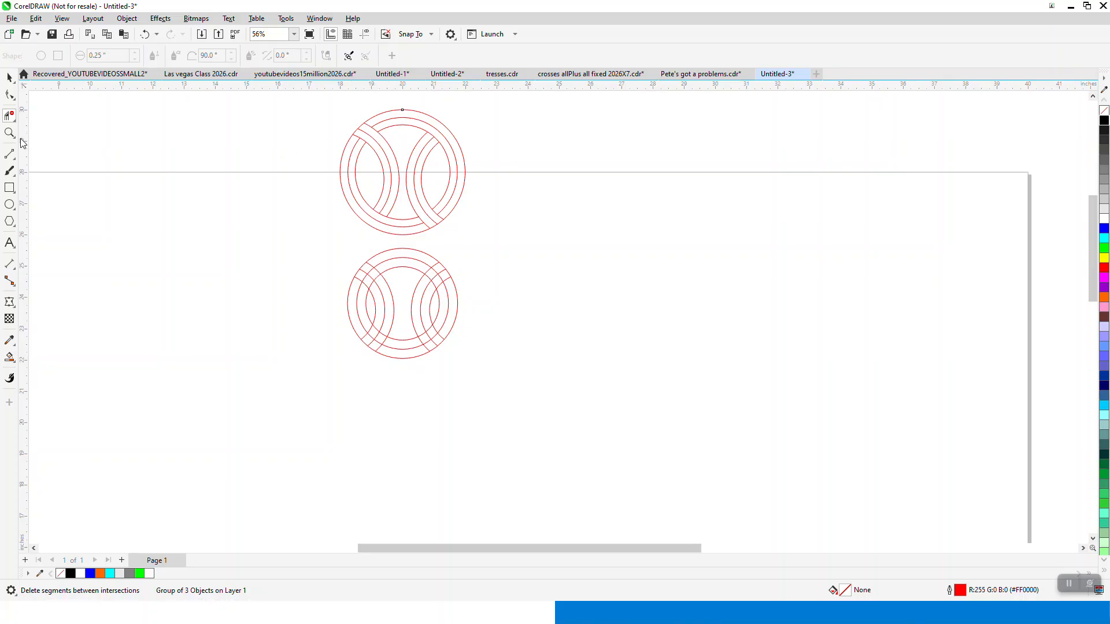
# Step: Delete the overlapping segments on the middle ring's left half so the side ring passes over at the upper crossing and under at the lower
pyautogui.press('z')
pyautogui.moveTo(330, 109); pyautogui.dragTo(546, 404)
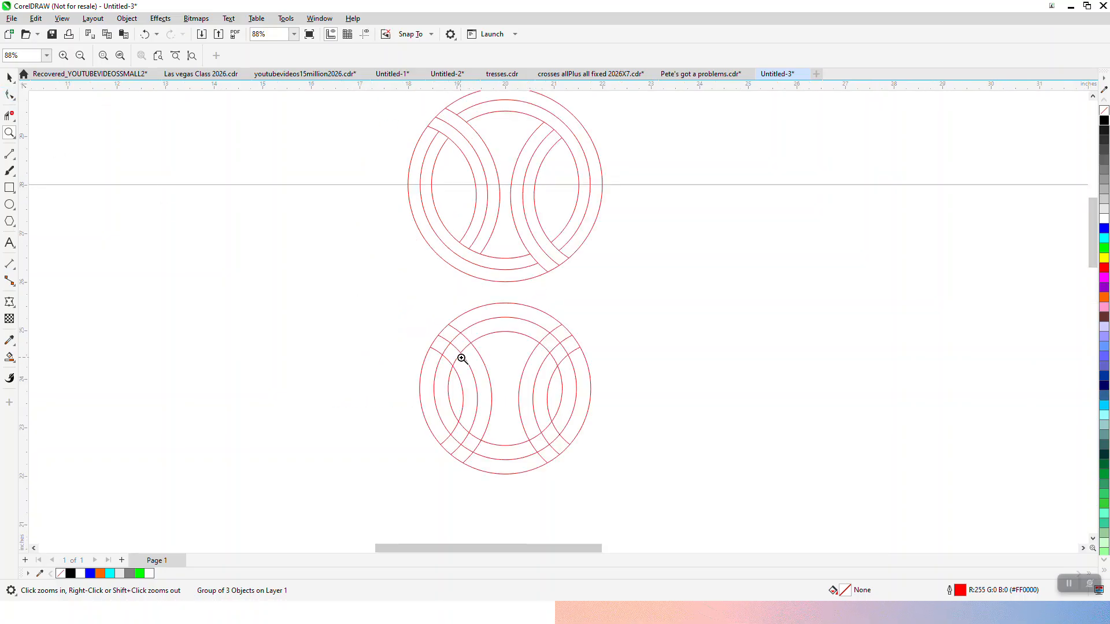
pyautogui.click(9, 115)
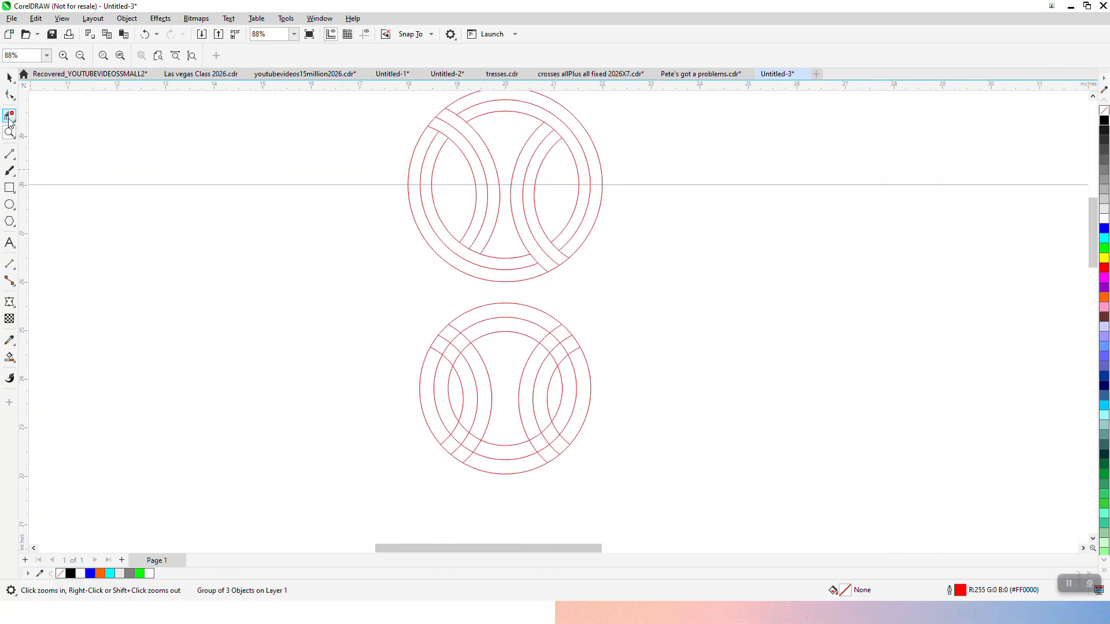
pyautogui.click(455, 337)
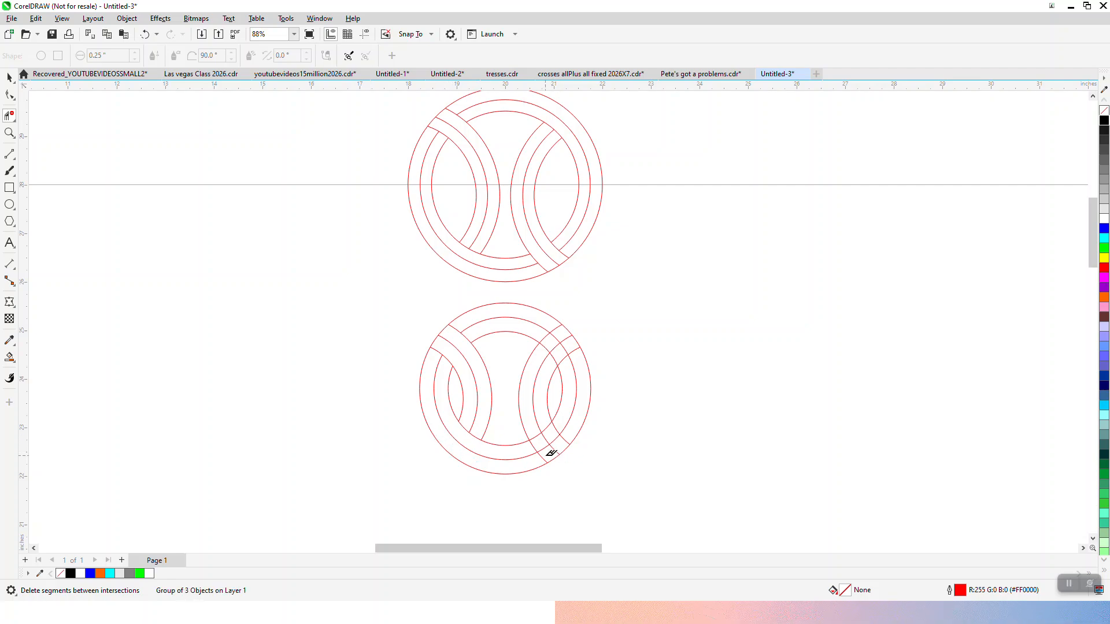
# Step: Delete the overlapping segments on the right half so the side ring passes over at the lower crossing and under at the upper
pyautogui.click(544, 443)
pyautogui.moveTo(560, 446); pyautogui.dragTo(544, 428)
pyautogui.moveTo(582, 362); pyautogui.dragTo(555, 315)
pyautogui.moveTo(560, 365); pyautogui.dragTo(546, 333)
# Step: Select all parts of the trimmed lower link and group them
pyautogui.click(10, 77)
pyautogui.press('space')
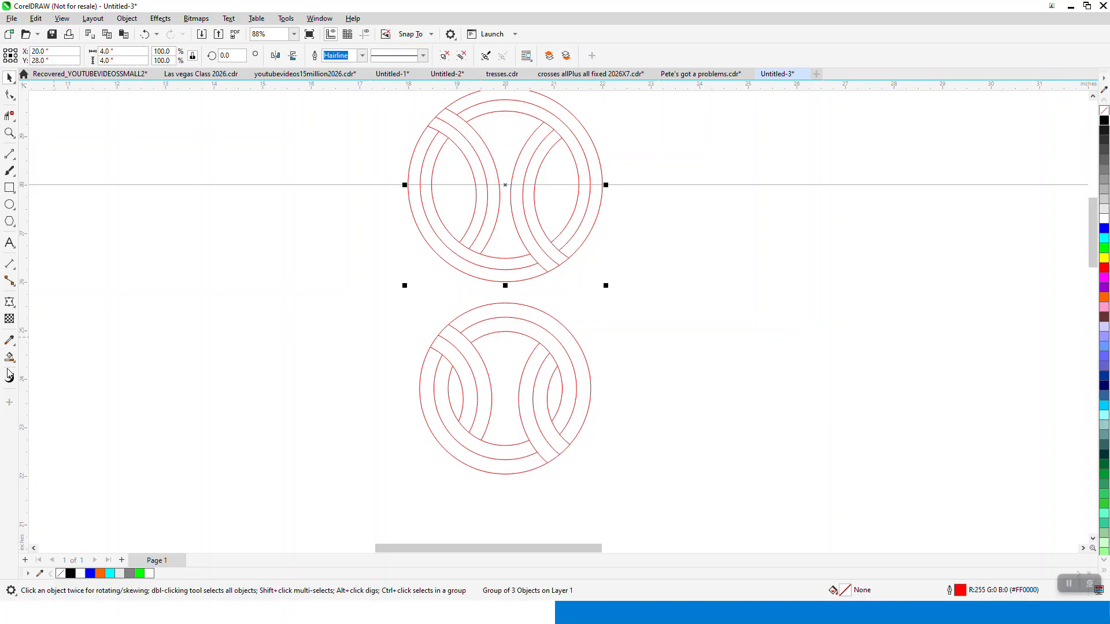
pyautogui.moveTo(386, 294); pyautogui.dragTo(674, 511)
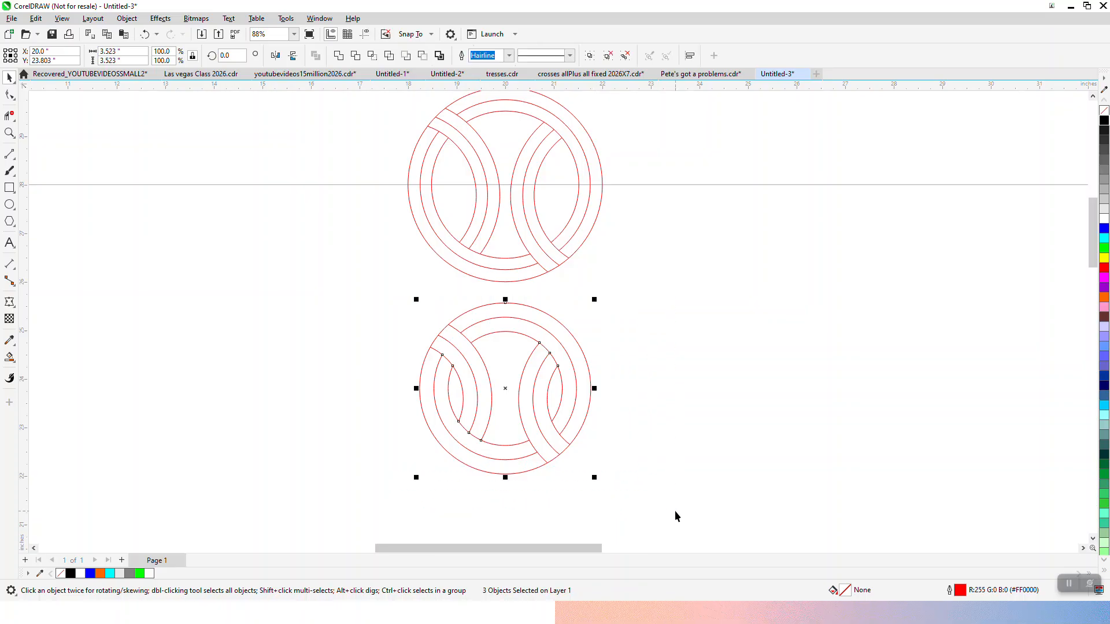
pyautogui.hotkey('ctrl', 'g')
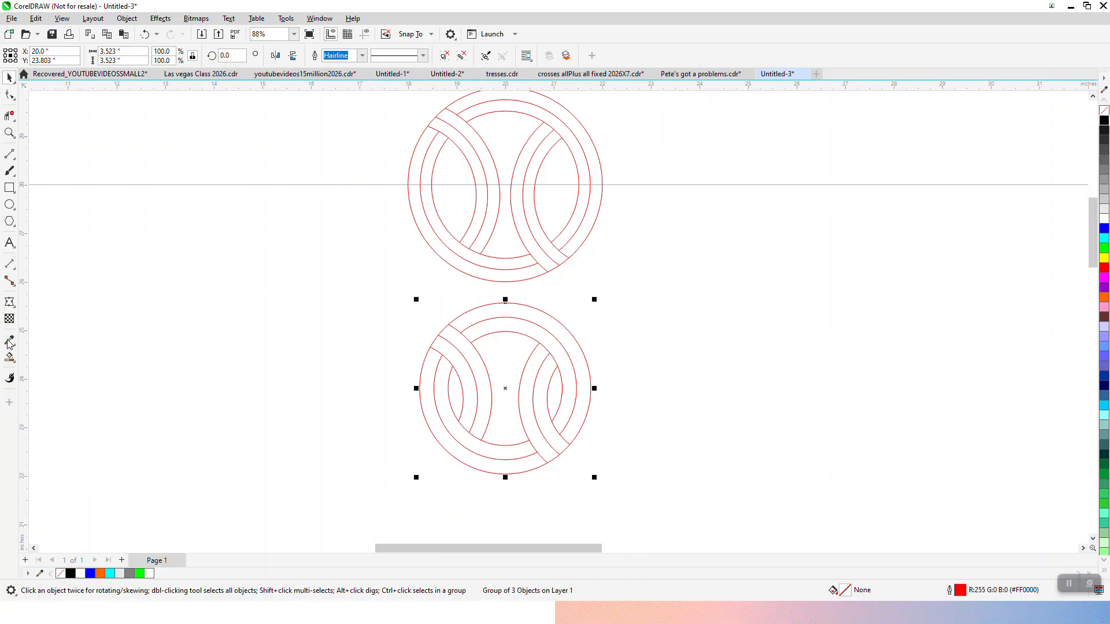
# Step: Smart Fill the four outer and inner band sections of the lower link's middle ring with orange and no outline
pyautogui.click(10, 357)
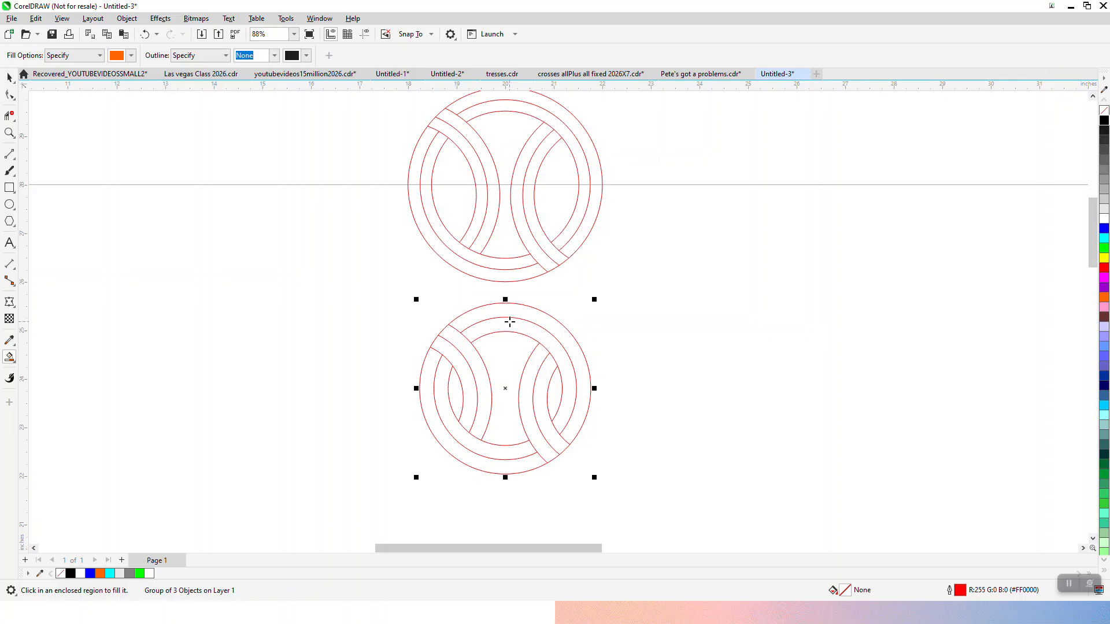
pyautogui.click(528, 317)
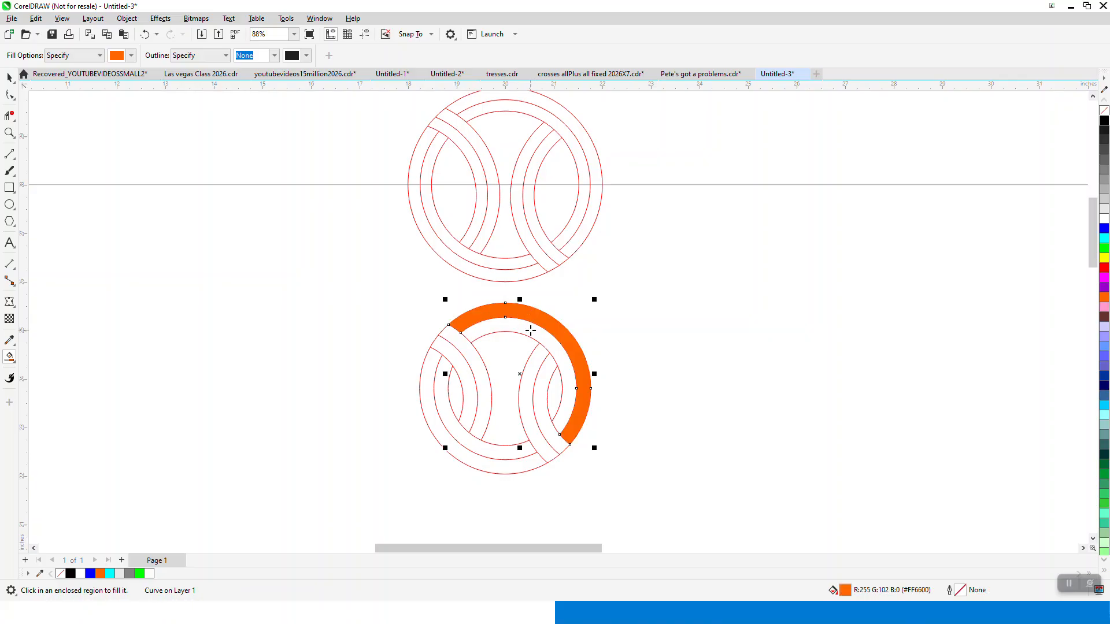
pyautogui.click(531, 334)
pyautogui.click(509, 452)
pyautogui.click(506, 468)
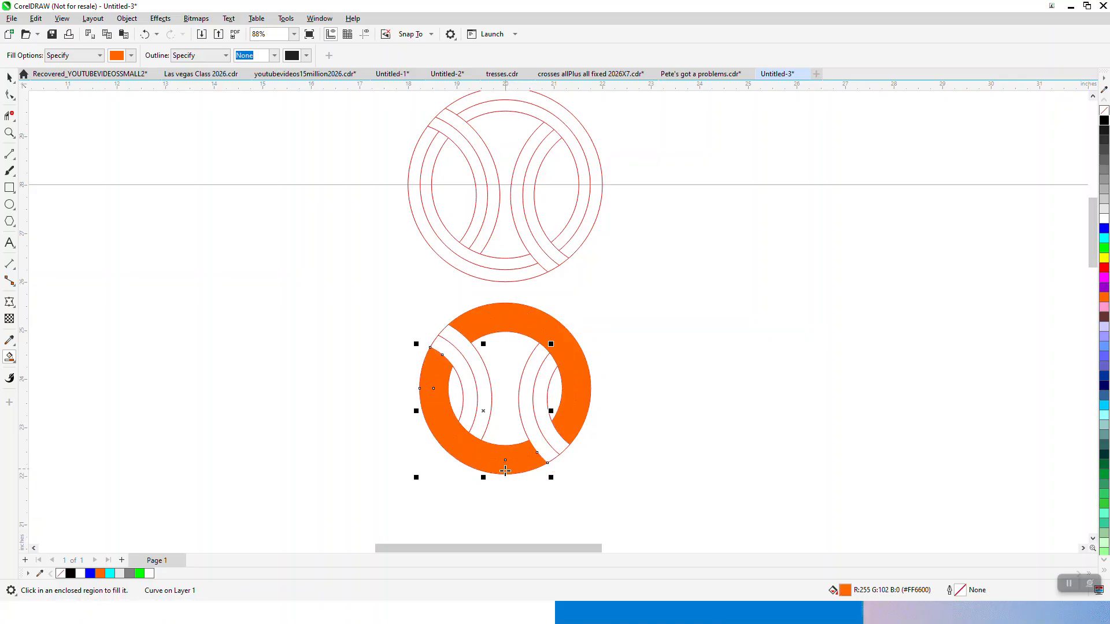
# Step: Move the grouped red outline link away from the orange pieces, 10 inches right and 5 inches up
pyautogui.click(10, 77)
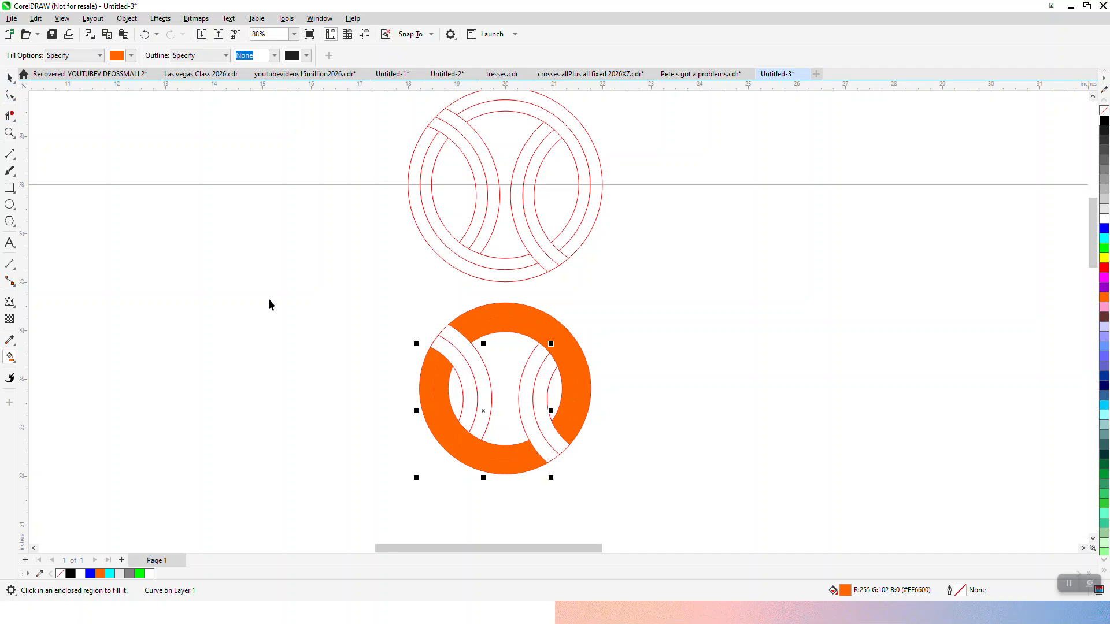
pyautogui.click(517, 360)
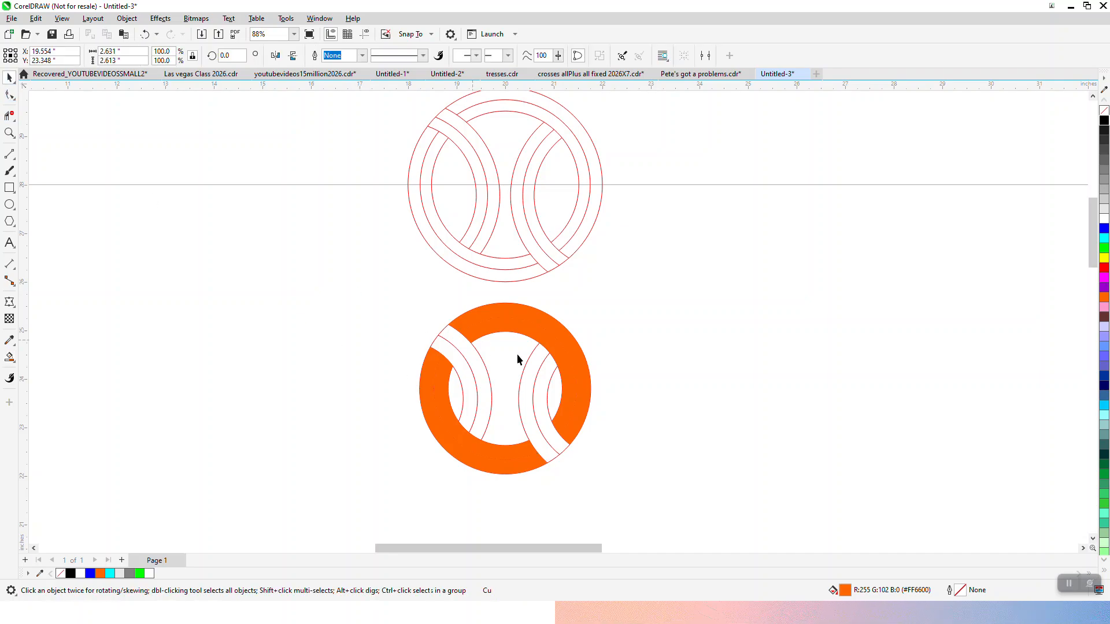
pyautogui.click(486, 379)
pyautogui.press('Right')
pyautogui.press('Right')
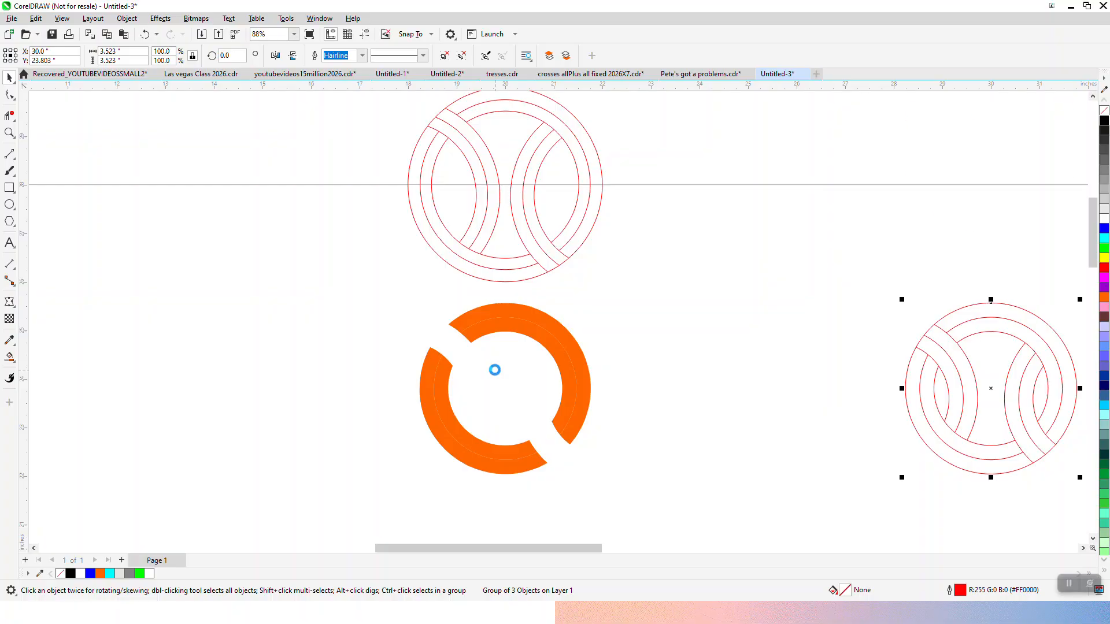
pyautogui.press('Up')
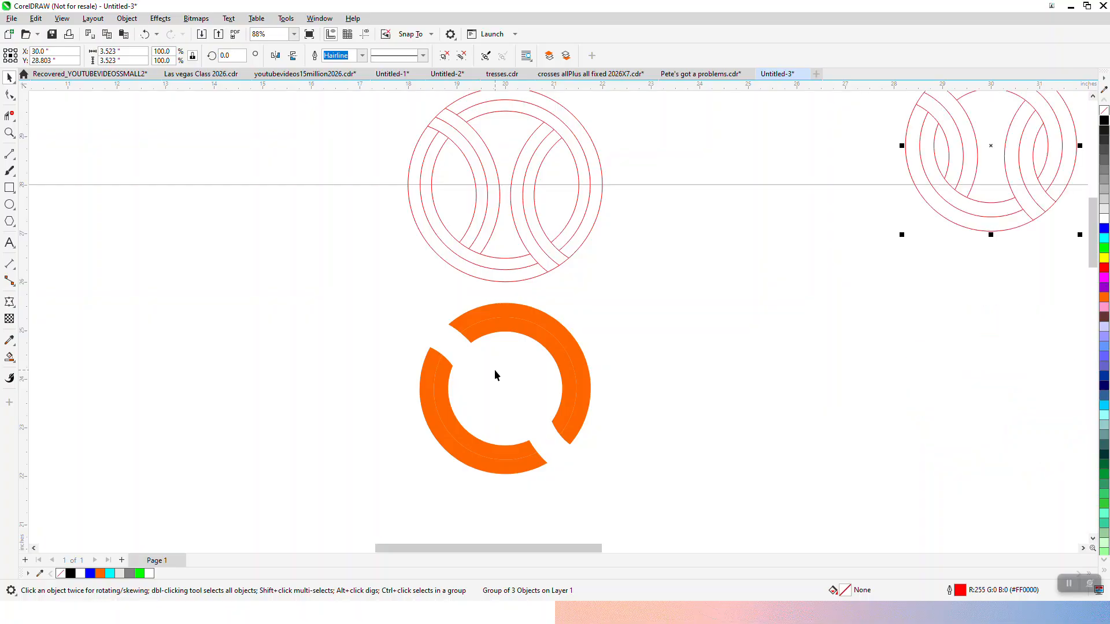
# Step: Apply an orange-to-black linear fountain fill to the outer upper-right band, running from the band toward the ring's center so its ends darken
pyautogui.click(505, 314)
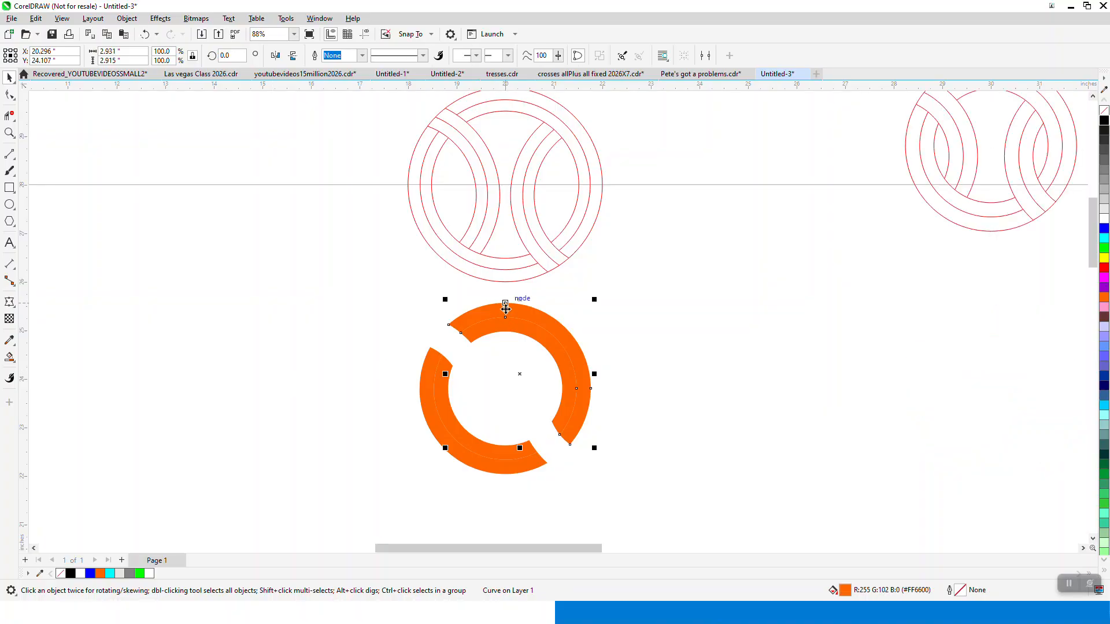
pyautogui.click(14, 364)
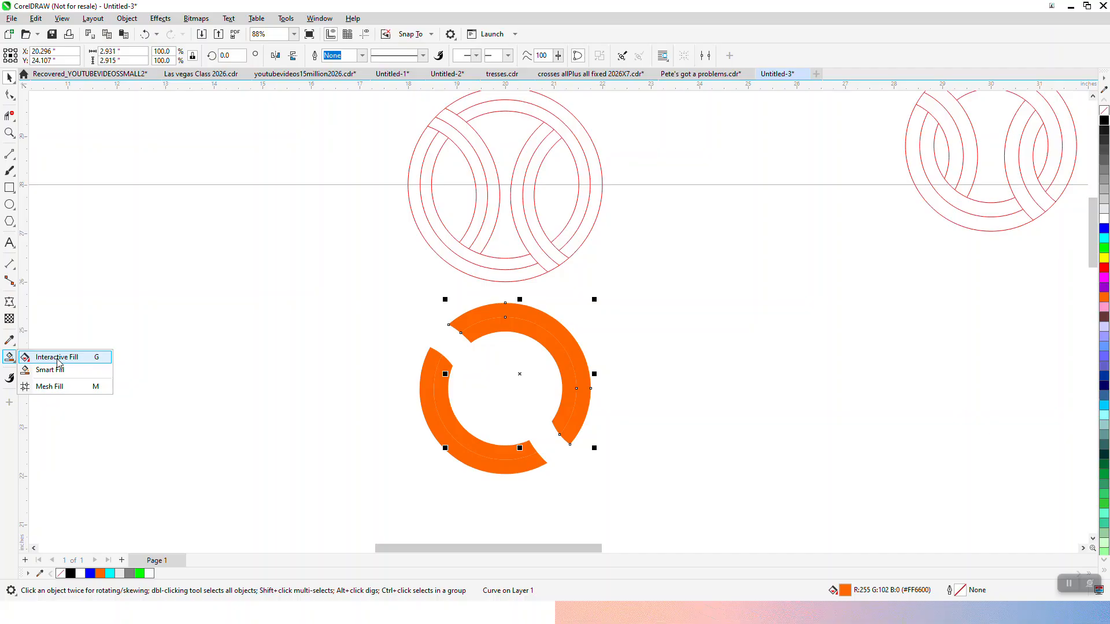
pyautogui.click(57, 358)
pyautogui.moveTo(557, 328); pyautogui.dragTo(495, 409)
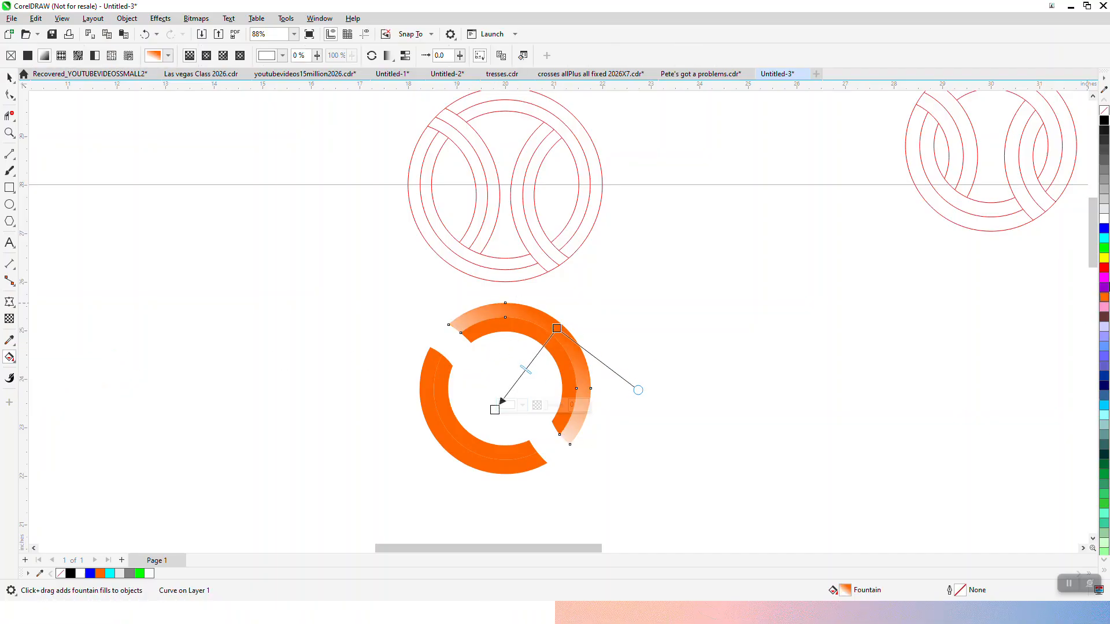
pyautogui.moveTo(1105, 126); pyautogui.dragTo(493, 416)
# Step: Give the inner upper-right band an orange-to-black fountain fill running outward from inside the ring, darkest along its outer middle
pyautogui.click(573, 371)
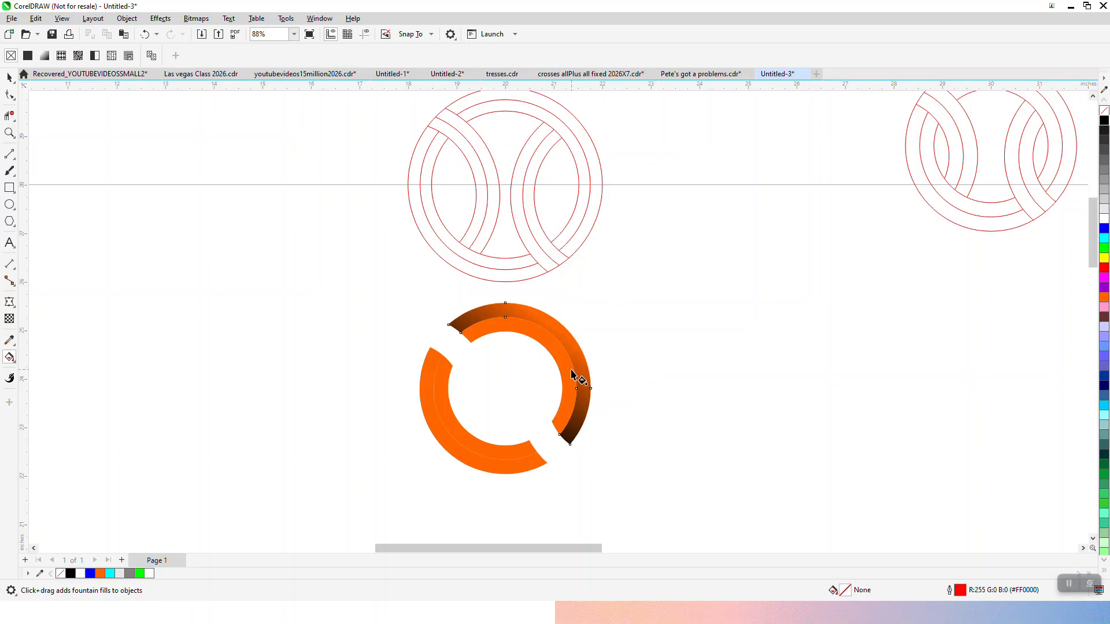
pyautogui.moveTo(555, 349); pyautogui.dragTo(615, 277)
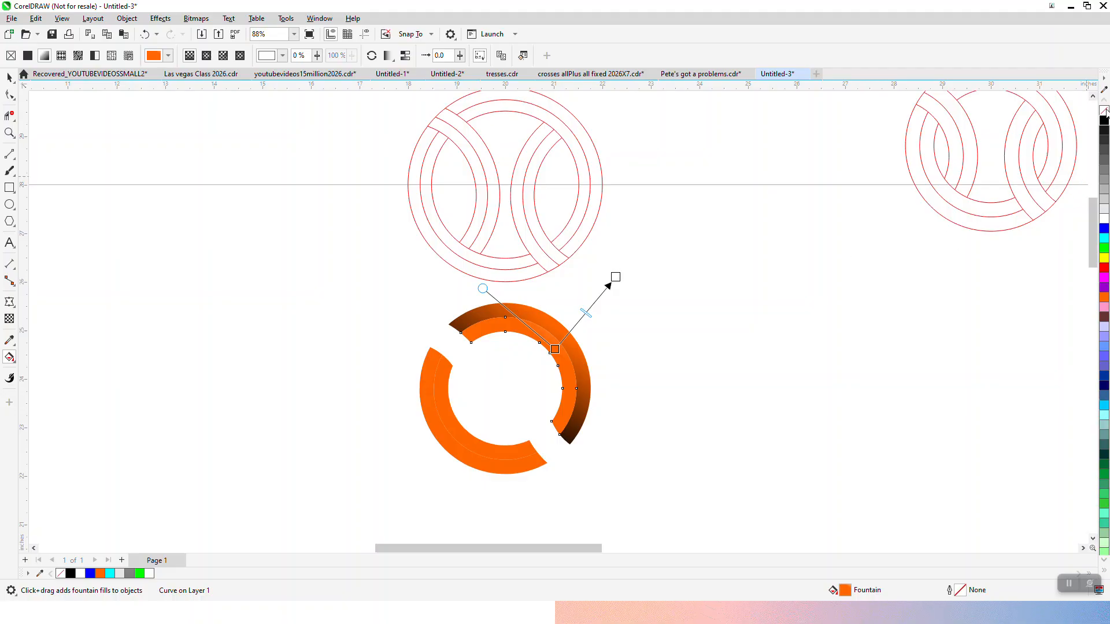
pyautogui.moveTo(1104, 121); pyautogui.dragTo(616, 277)
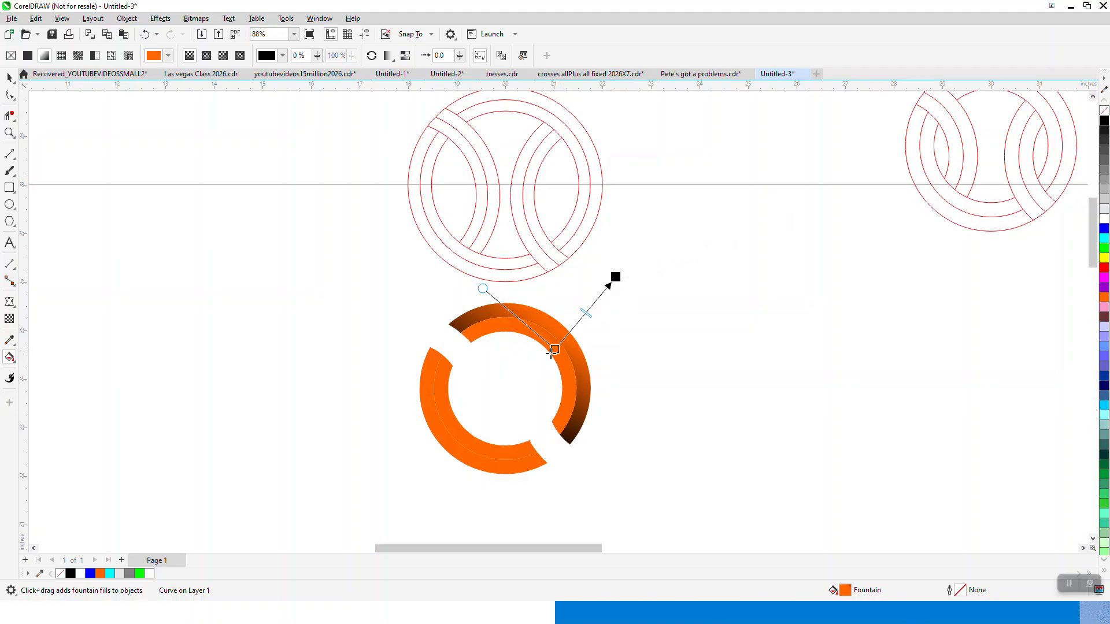
pyautogui.moveTo(554, 349); pyautogui.dragTo(528, 371)
pyautogui.moveTo(615, 277); pyautogui.dragTo(607, 288)
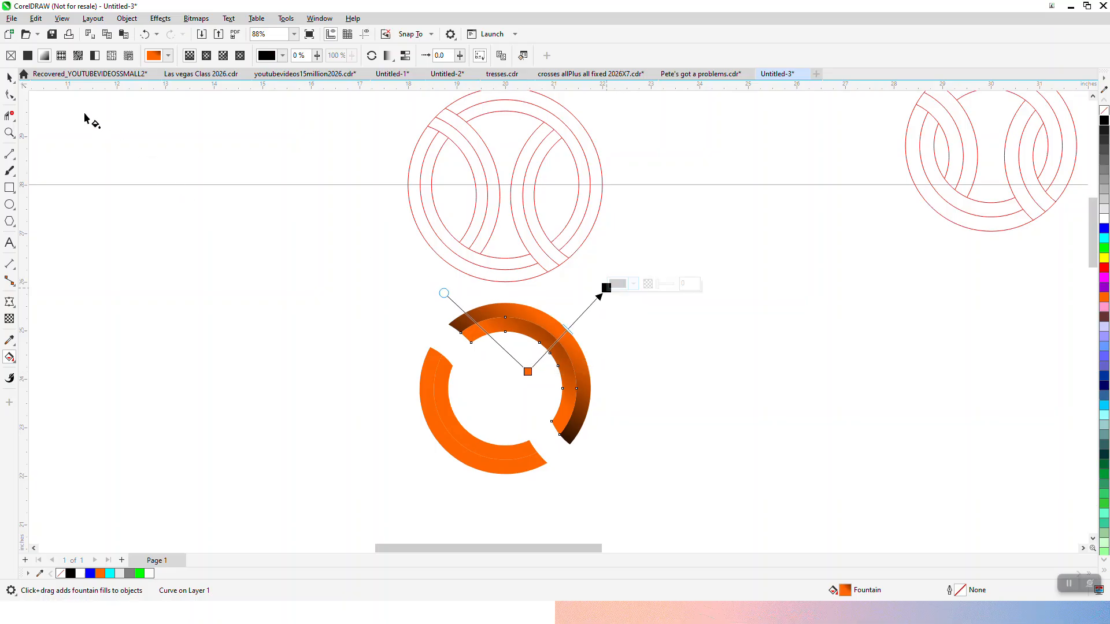
pyautogui.click(10, 78)
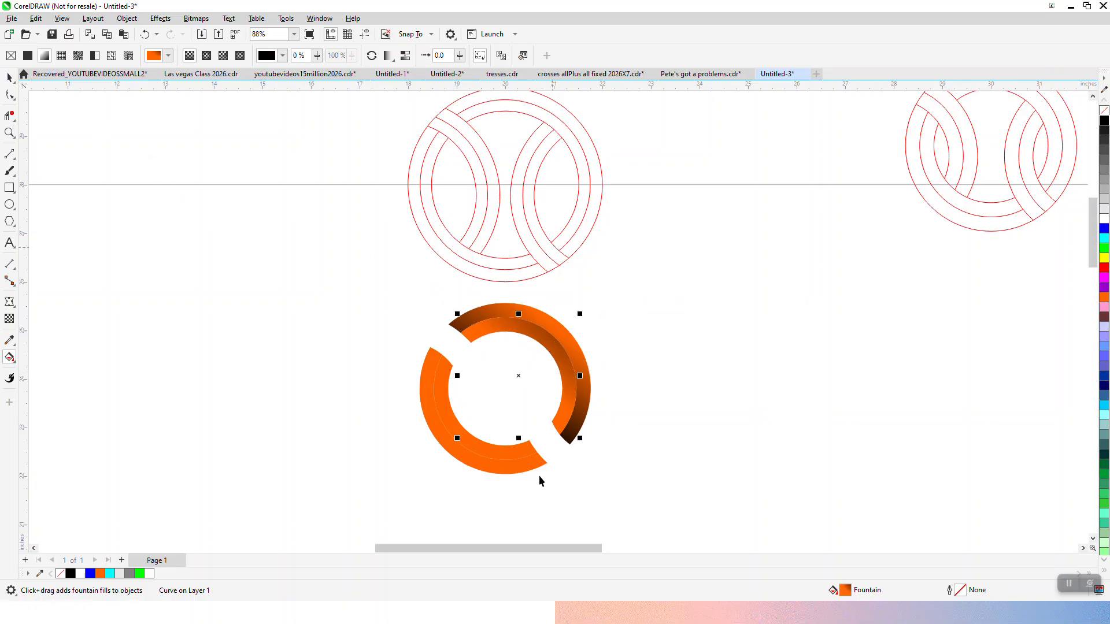
# Step: Give the inner lower-left band an orange-to-black fountain fill starting inside the ring and ending well outside its lower-left edge
pyautogui.press('space')
pyautogui.click(492, 491)
pyautogui.click(508, 453)
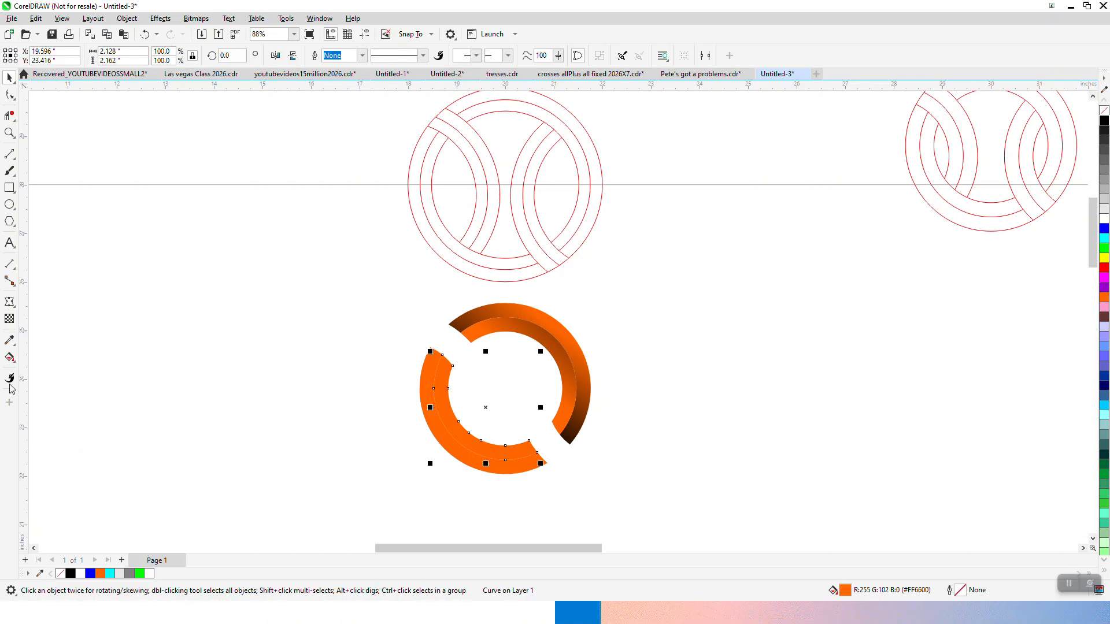
pyautogui.click(10, 358)
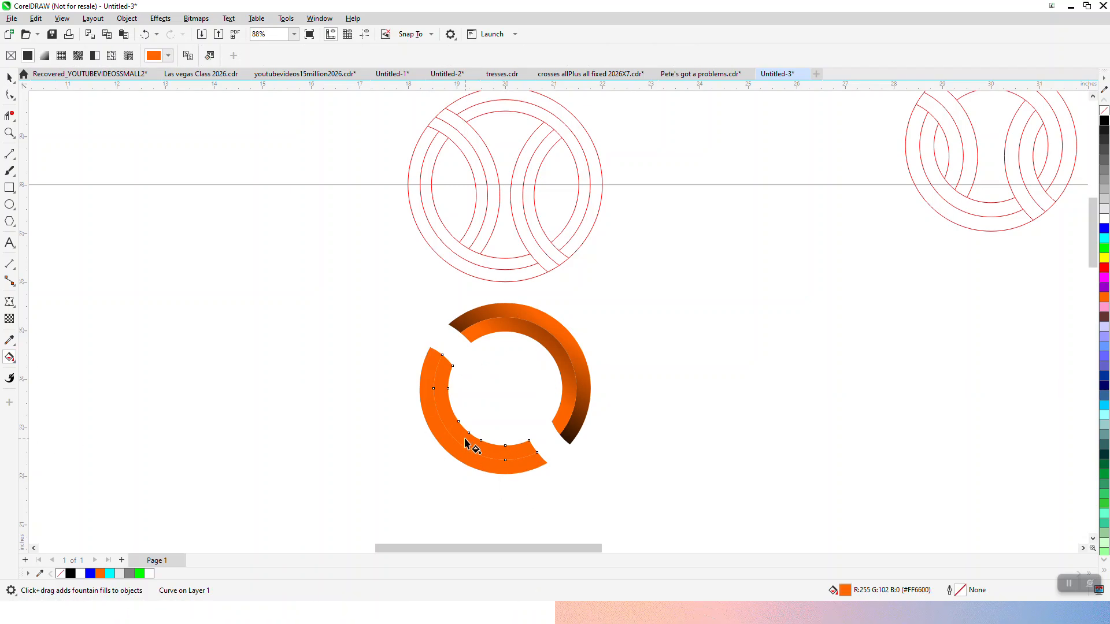
pyautogui.moveTo(461, 440); pyautogui.dragTo(461, 440)
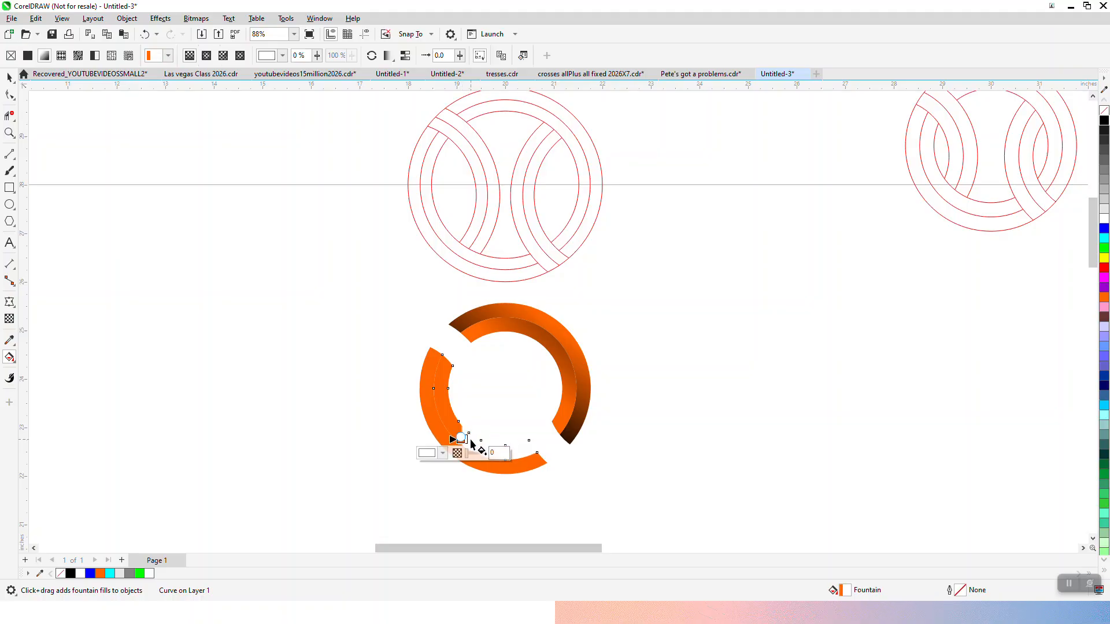
pyautogui.click(144, 35)
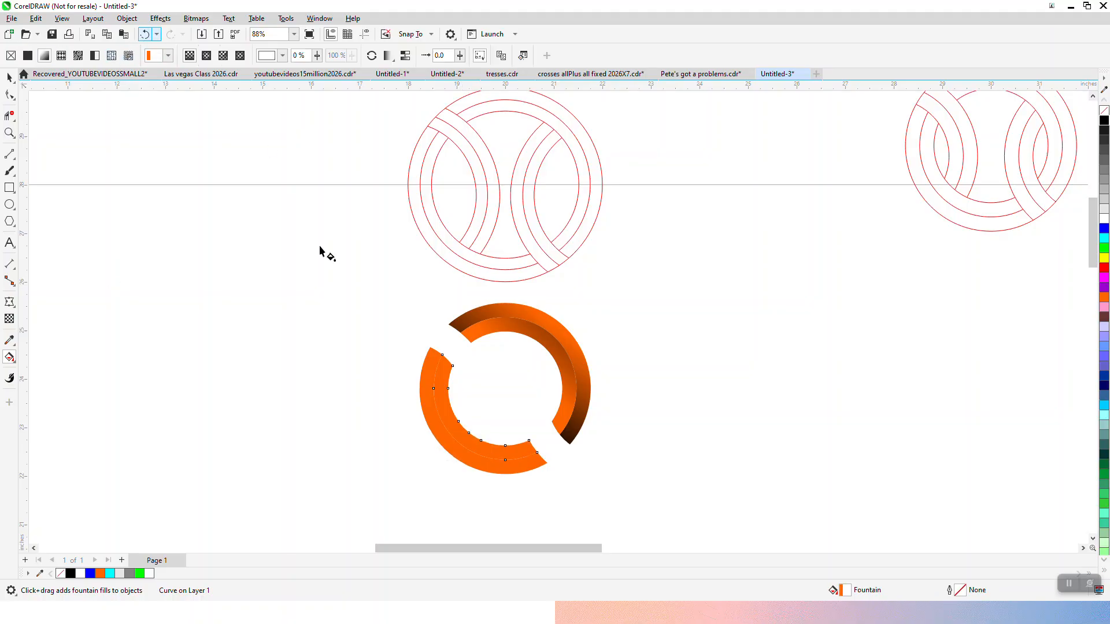
pyautogui.moveTo(468, 434); pyautogui.dragTo(438, 475)
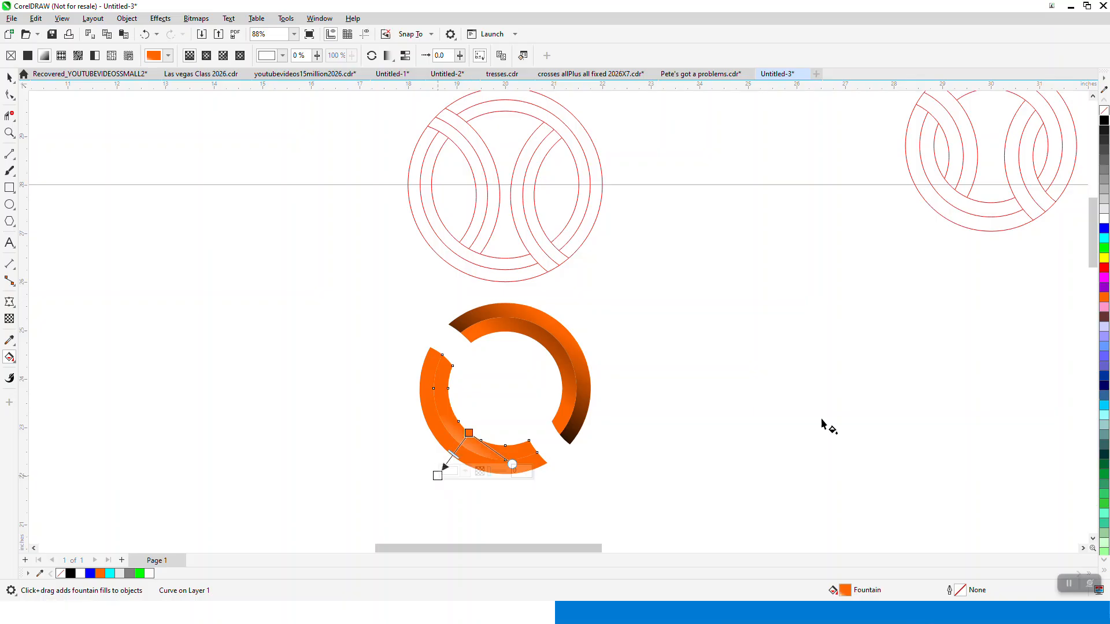
pyautogui.moveTo(1104, 121); pyautogui.dragTo(445, 471)
pyautogui.moveTo(468, 433); pyautogui.dragTo(483, 407)
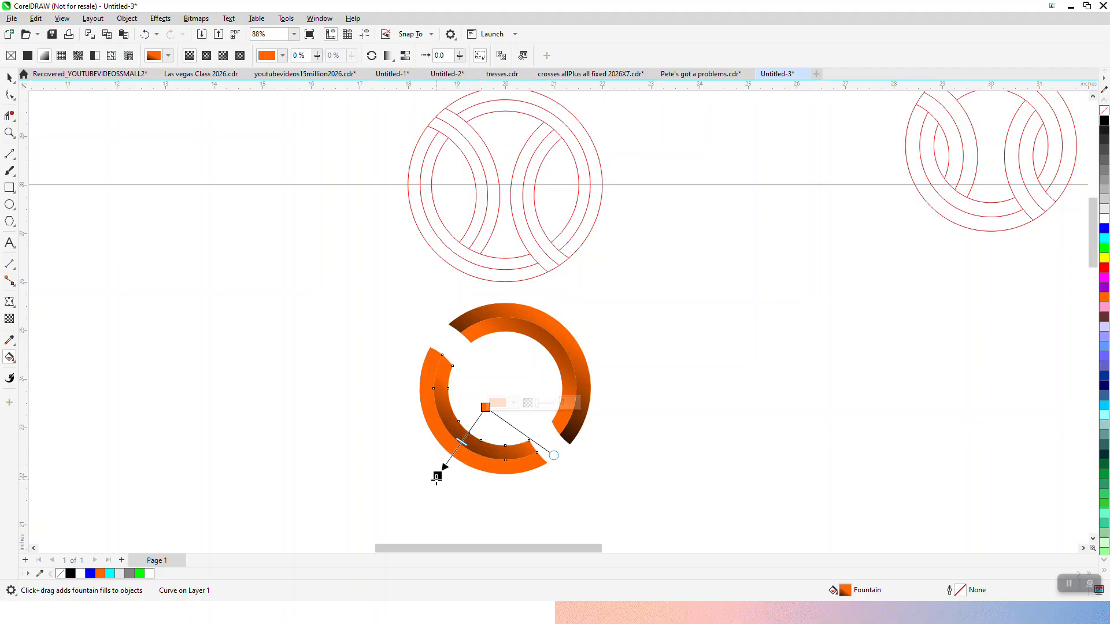
pyautogui.moveTo(437, 477); pyautogui.dragTo(415, 498)
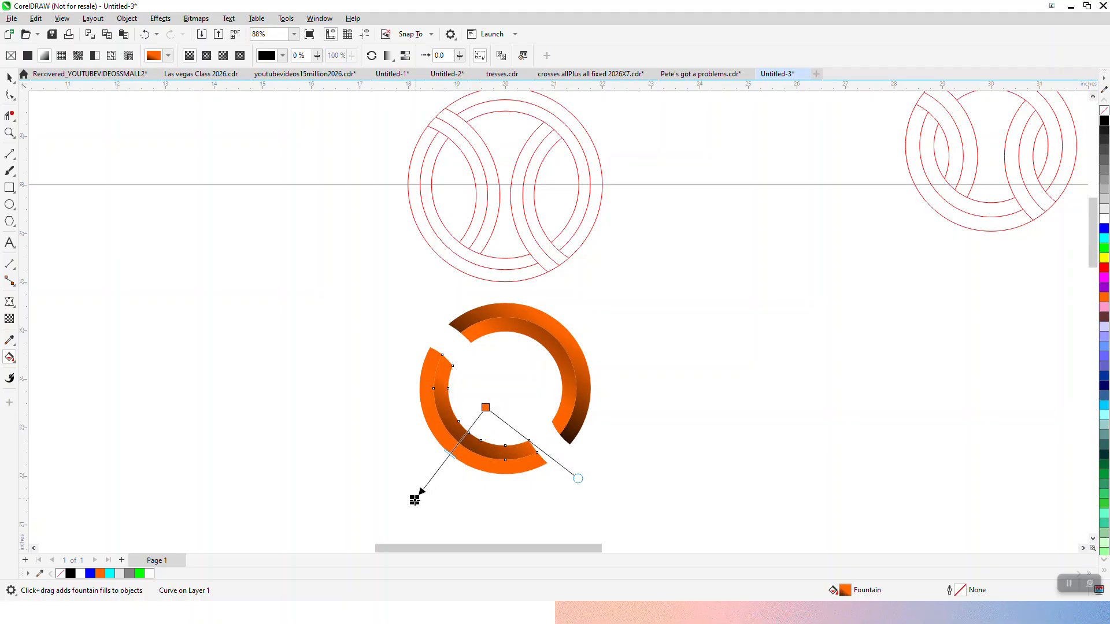
# Step: Apply an orange-to-black fountain fill to the outer lower-left band, stretched from the band to near the ring's center
pyautogui.click(481, 471)
pyautogui.moveTo(460, 456); pyautogui.dragTo(496, 413)
pyautogui.moveTo(1105, 126); pyautogui.dragTo(496, 413)
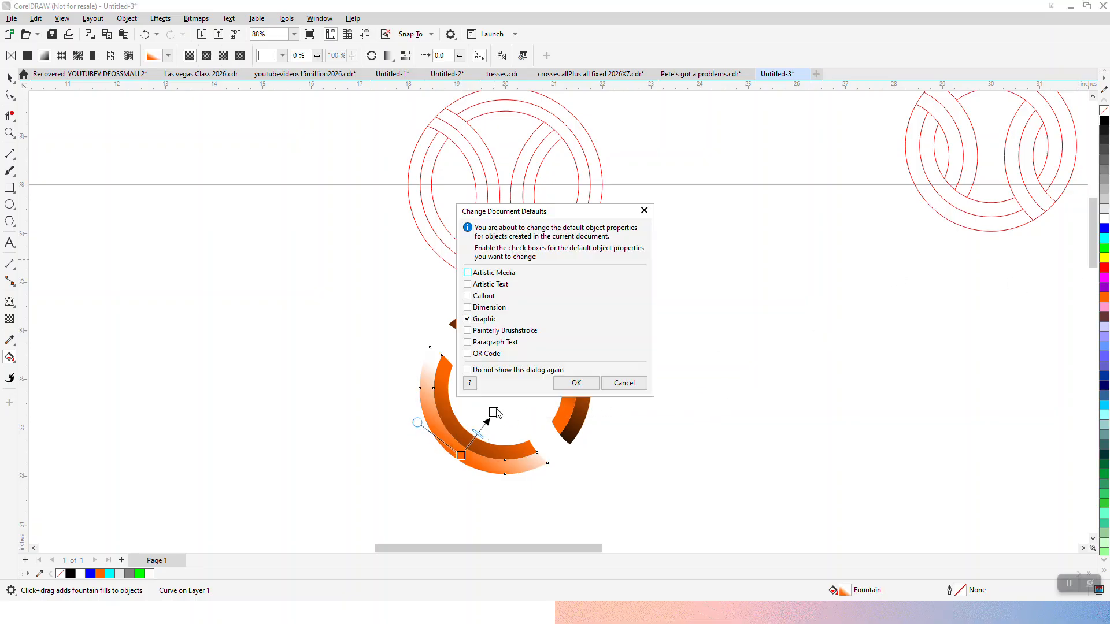
pyautogui.click(604, 384)
pyautogui.moveTo(1105, 124); pyautogui.dragTo(496, 413)
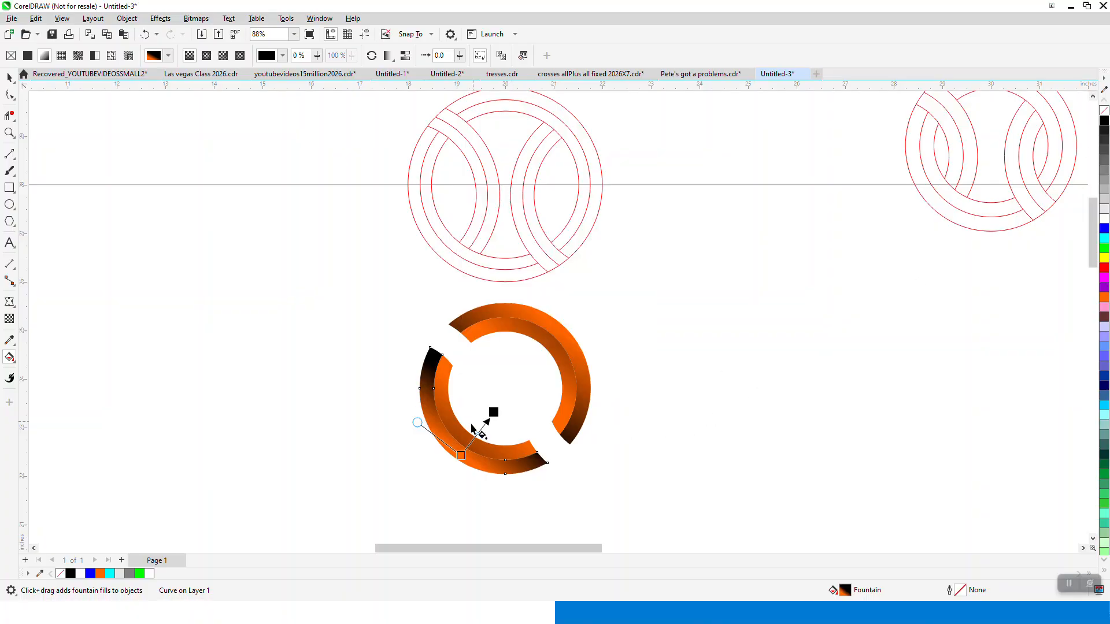
pyautogui.moveTo(494, 413); pyautogui.dragTo(508, 394)
pyautogui.moveTo(461, 455); pyautogui.dragTo(466, 448)
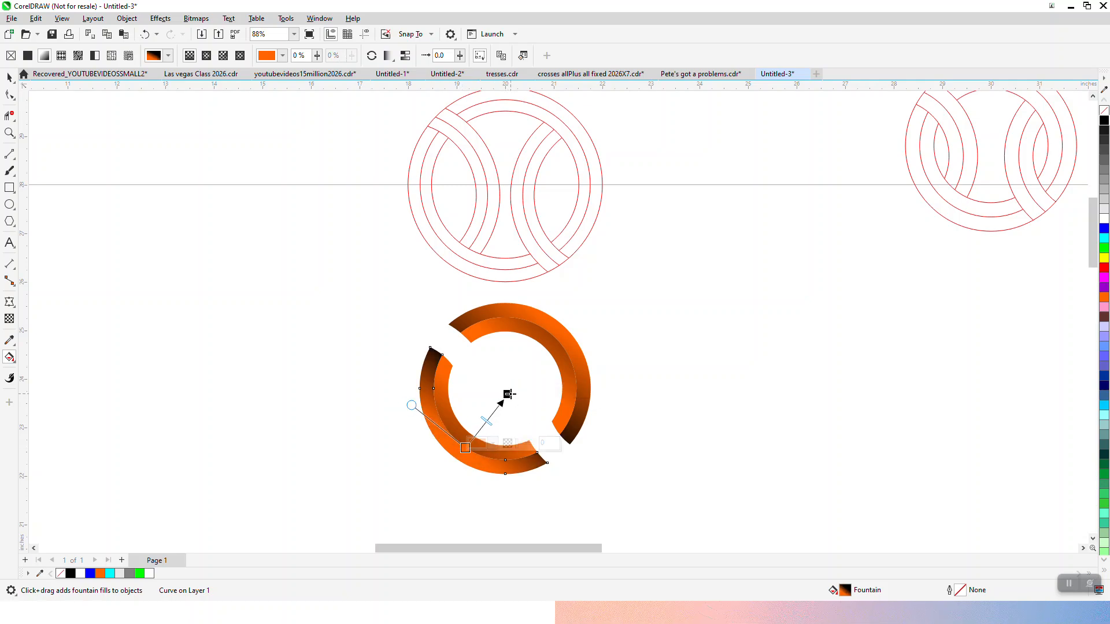
pyautogui.moveTo(509, 394); pyautogui.dragTo(515, 389)
# Step: Select the four shaded orange band pieces and group them
pyautogui.click(9, 77)
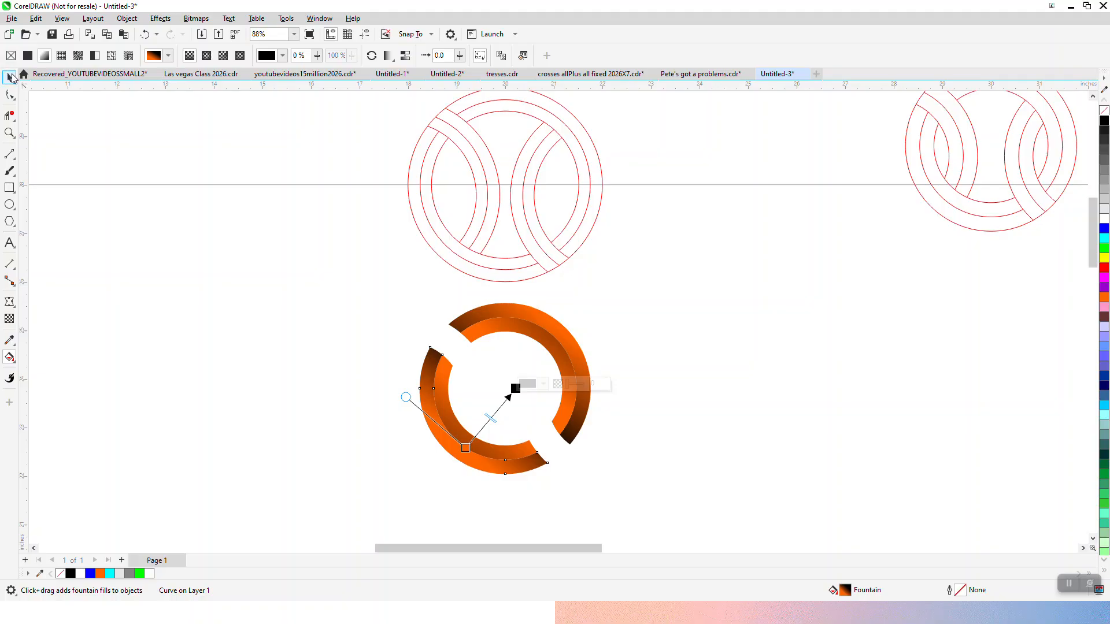
pyautogui.click(366, 320)
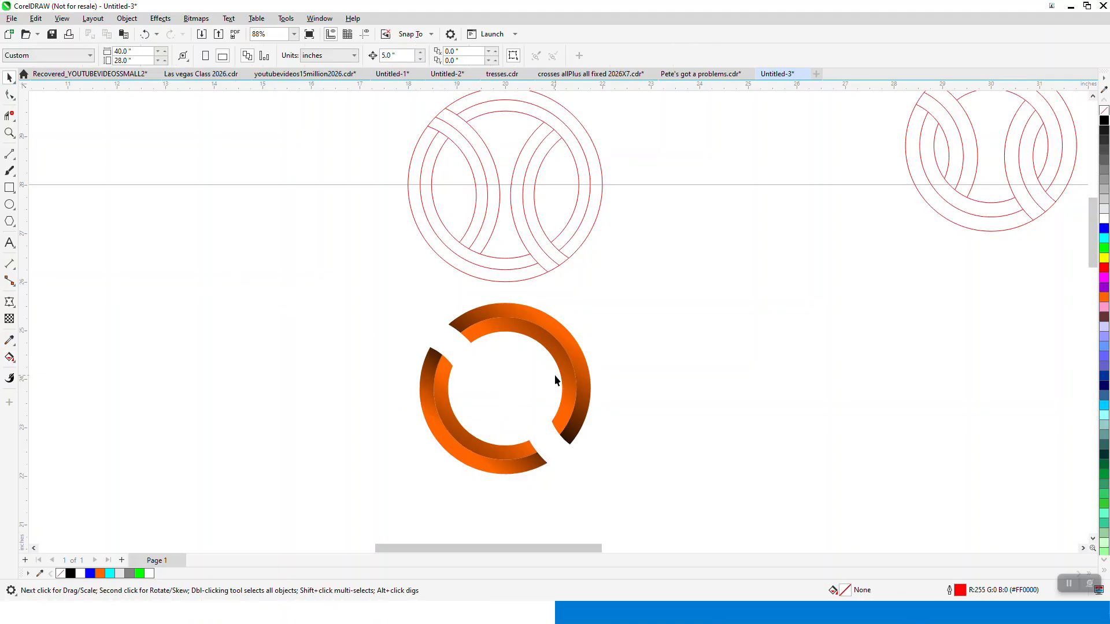
pyautogui.moveTo(414, 300); pyautogui.dragTo(671, 516)
pyautogui.hotkey('ctrl', 'g')
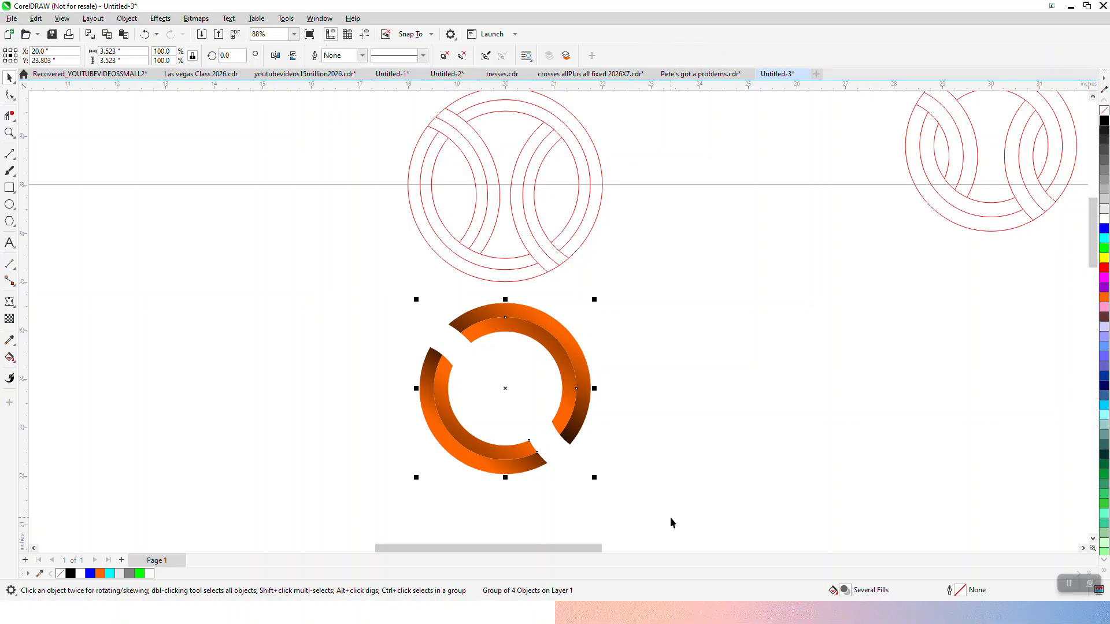
pyautogui.scroll(-2, 541, 482)
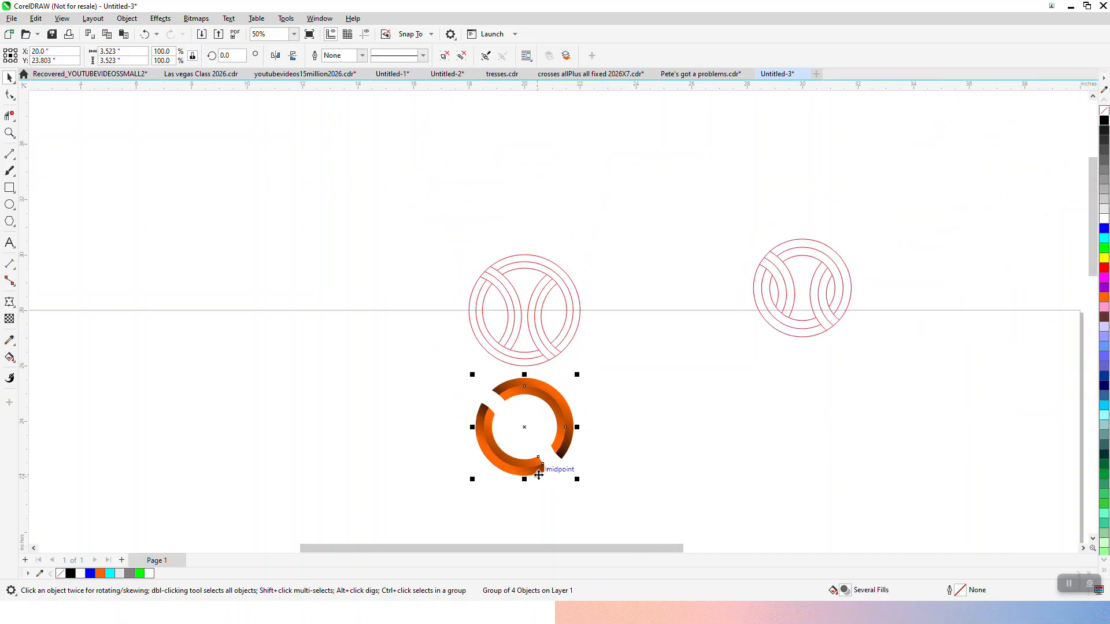
pyautogui.hotkey('alt', 'c')
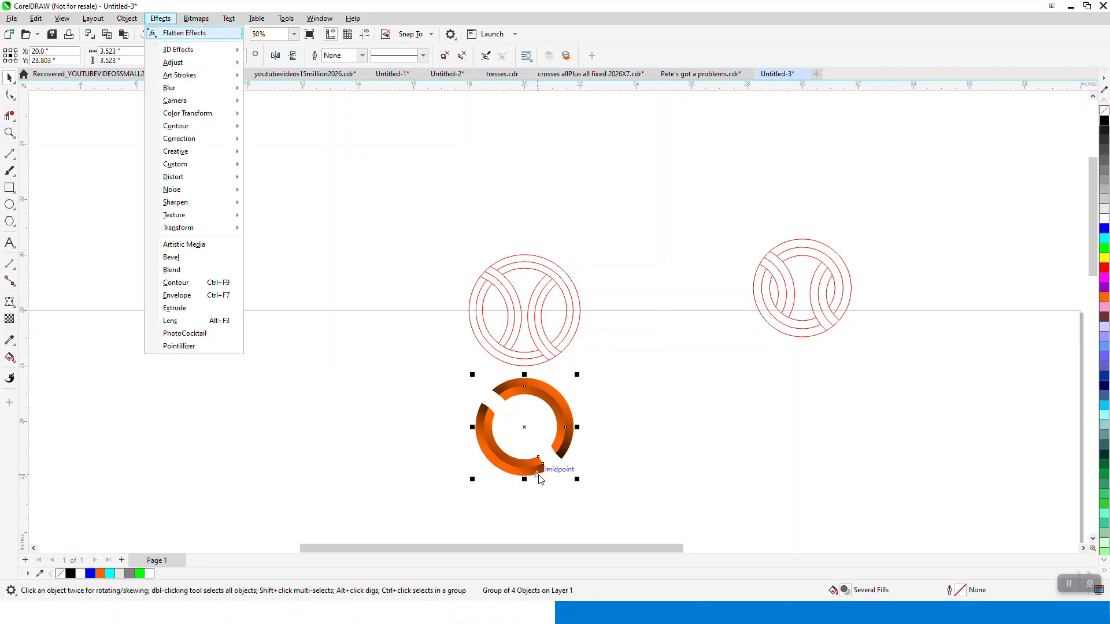
pyautogui.press('Escape')
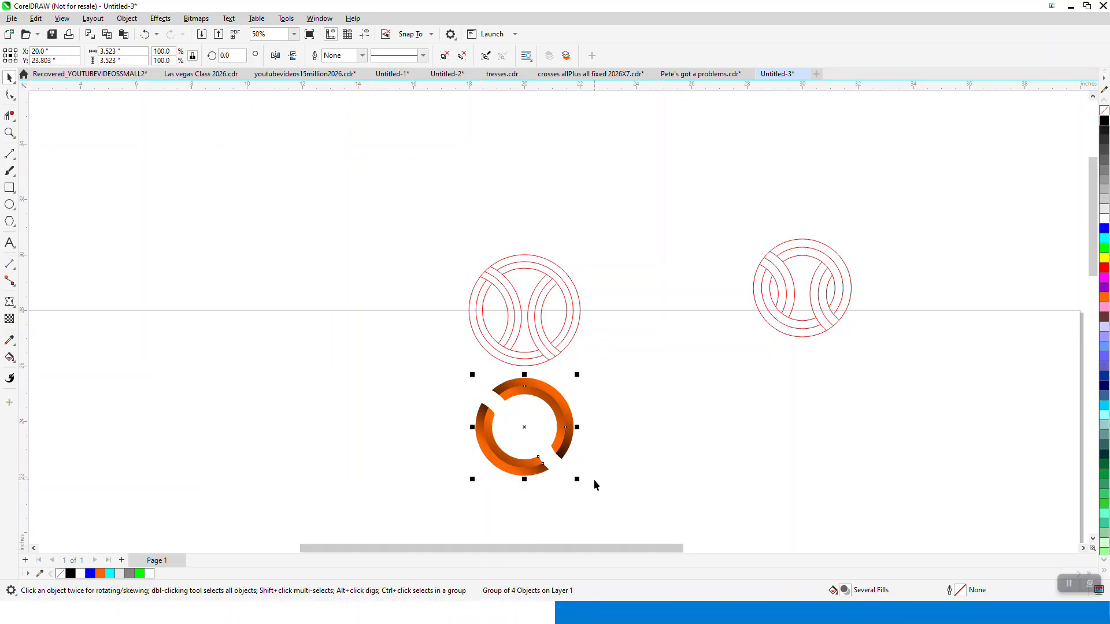
pyautogui.hotkey('alt', 'c')
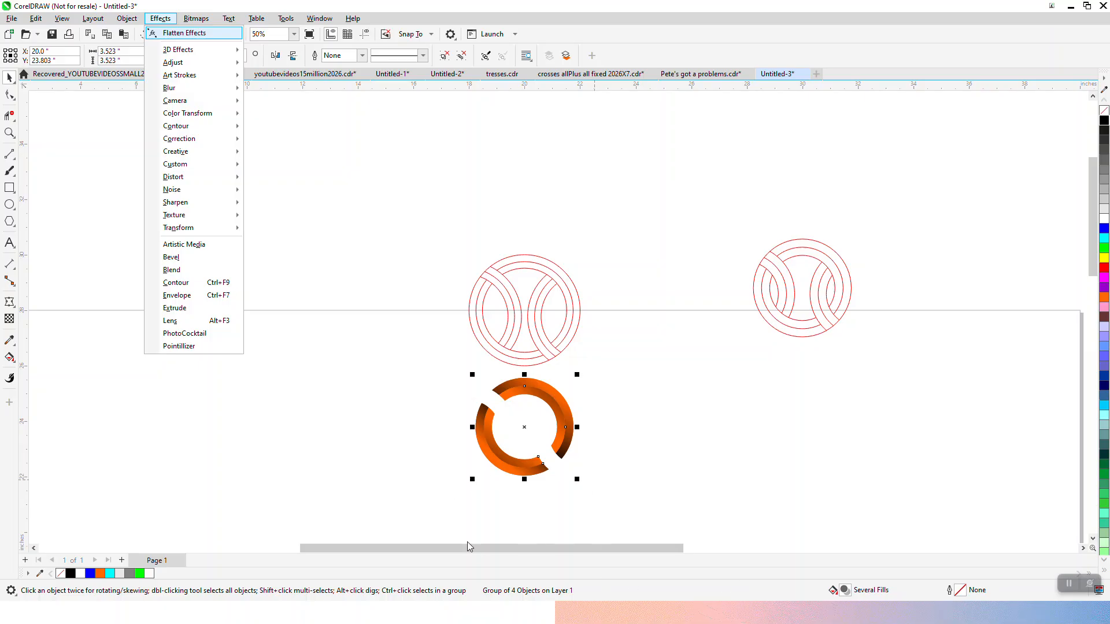
pyautogui.scroll(-2, 537, 526)
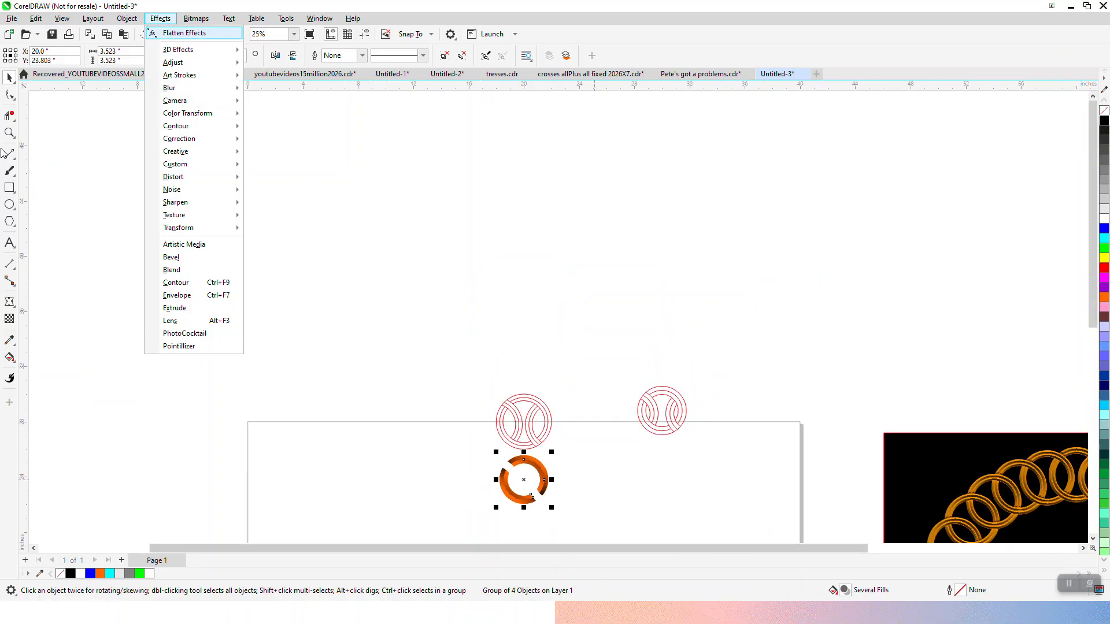
pyautogui.click(10, 133)
pyautogui.scroll(-3, 437, 335)
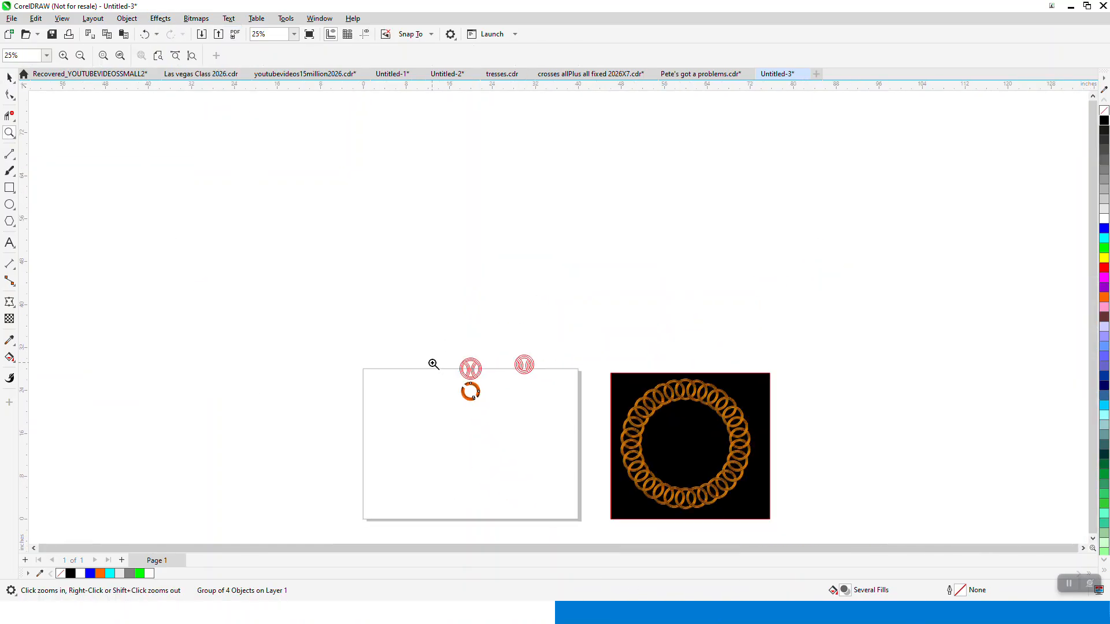
pyautogui.moveTo(574, 502); pyautogui.dragTo(574, 502)
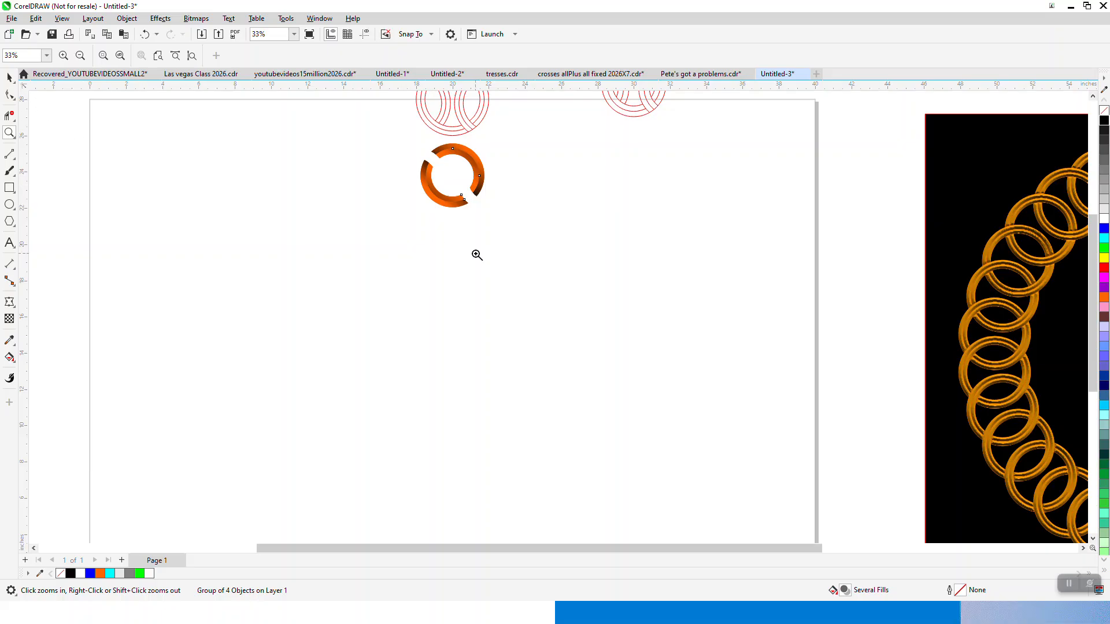
# Step: Show the guidelines, place one horizontal and one vertical guide crossing at the page center, and delete the extra horizontal guide
pyautogui.moveTo(341, 85); pyautogui.dragTo(332, 203)
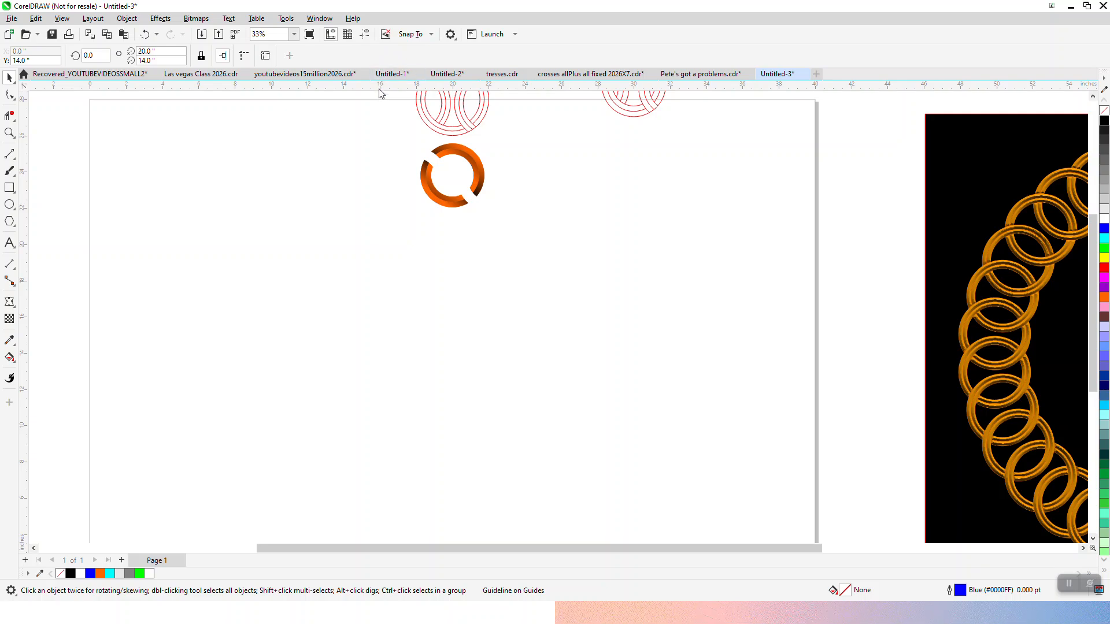
pyautogui.moveTo(380, 92); pyautogui.dragTo(354, 219)
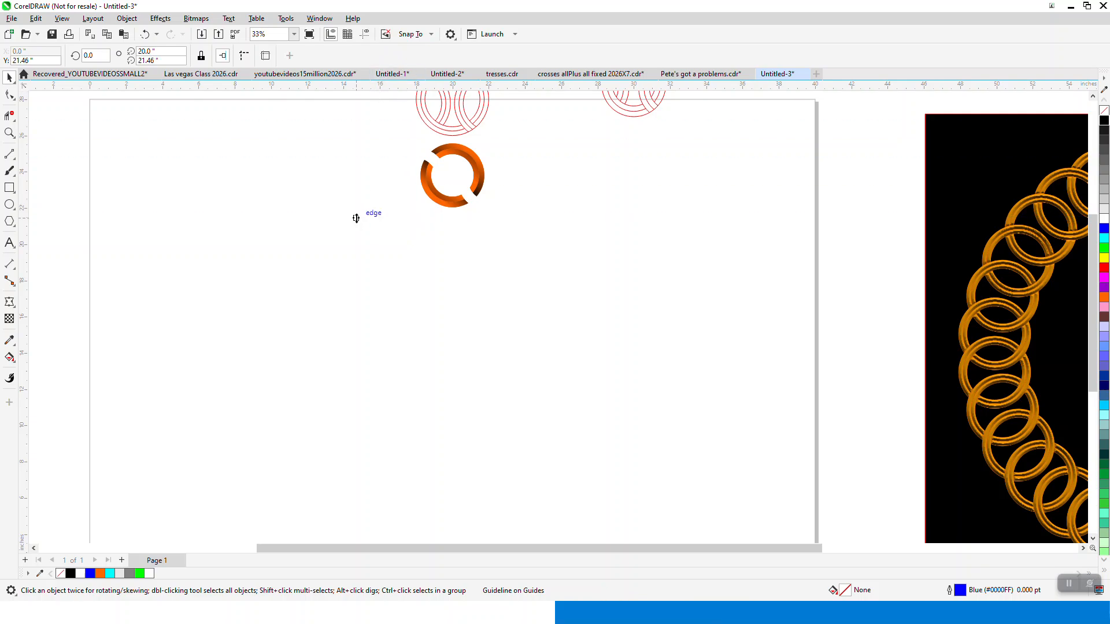
pyautogui.click(363, 38)
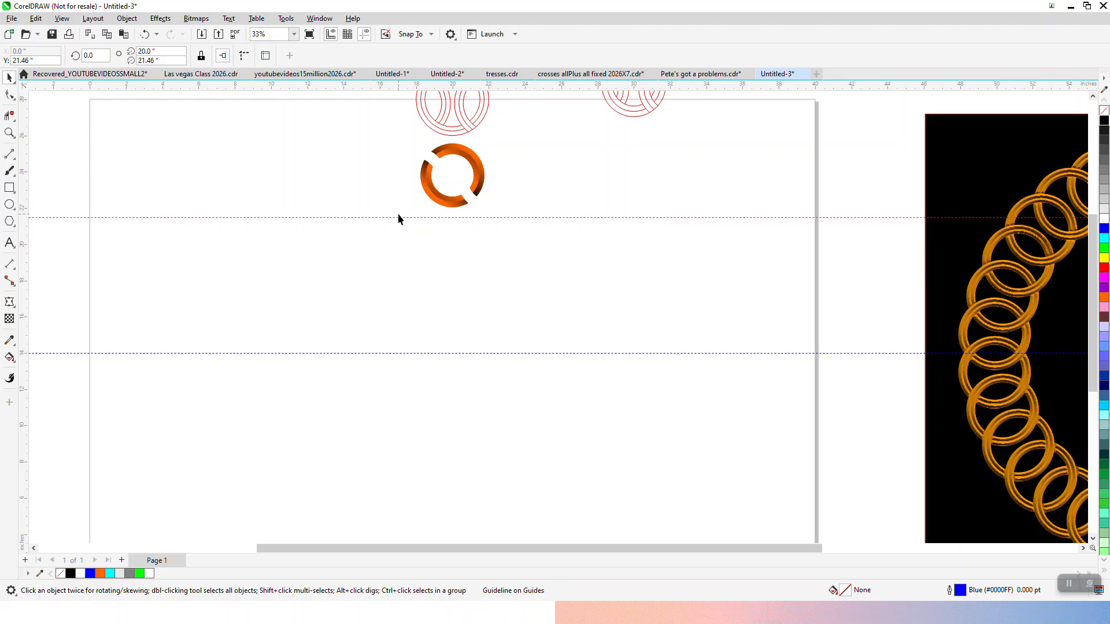
pyautogui.click(420, 353)
pyautogui.click(411, 218)
pyautogui.press('Delete')
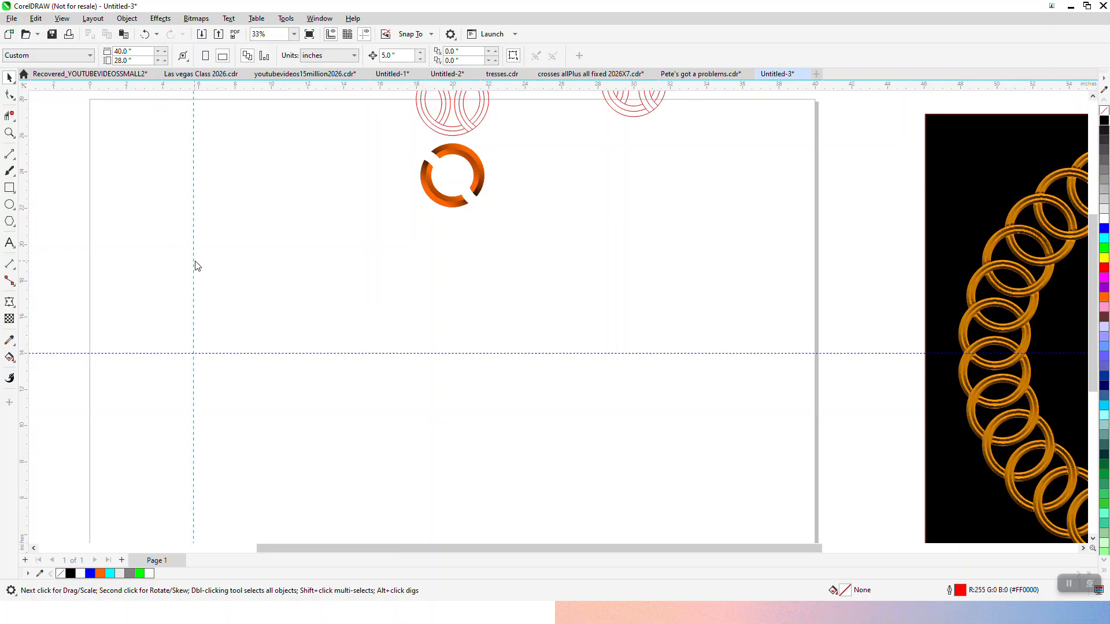
pyautogui.moveTo(195, 261); pyautogui.dragTo(200, 263)
pyautogui.press('p')
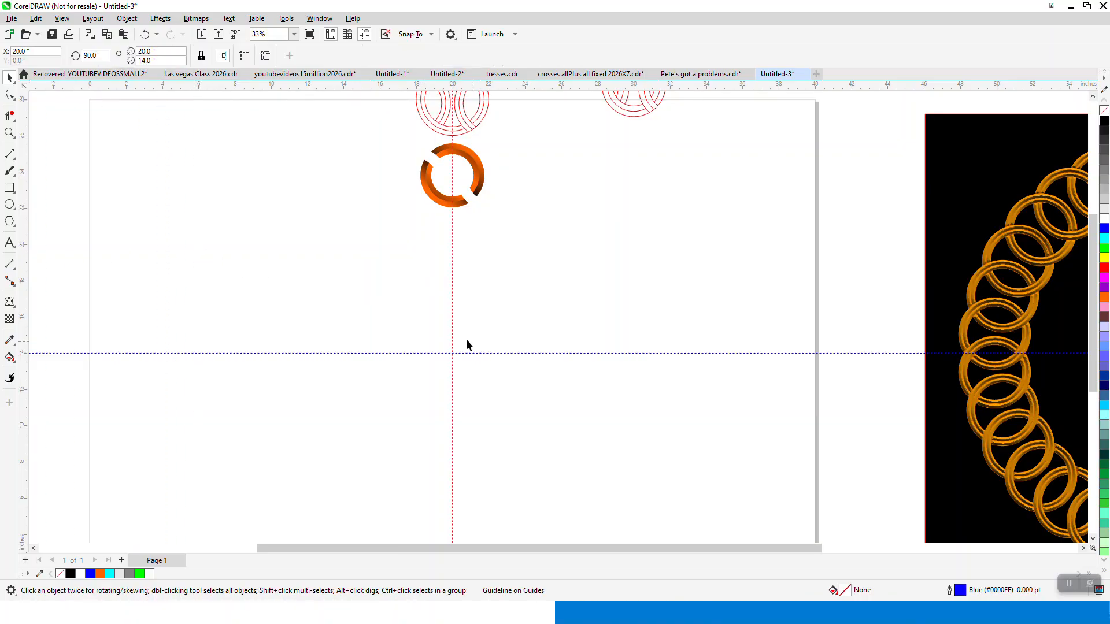
# Step: Group the shaded ring pieces and move the group's rotation center to the intersection of the two guides
pyautogui.moveTo(409, 137); pyautogui.dragTo(501, 236)
pyautogui.hotkey('ctrl', 'g')
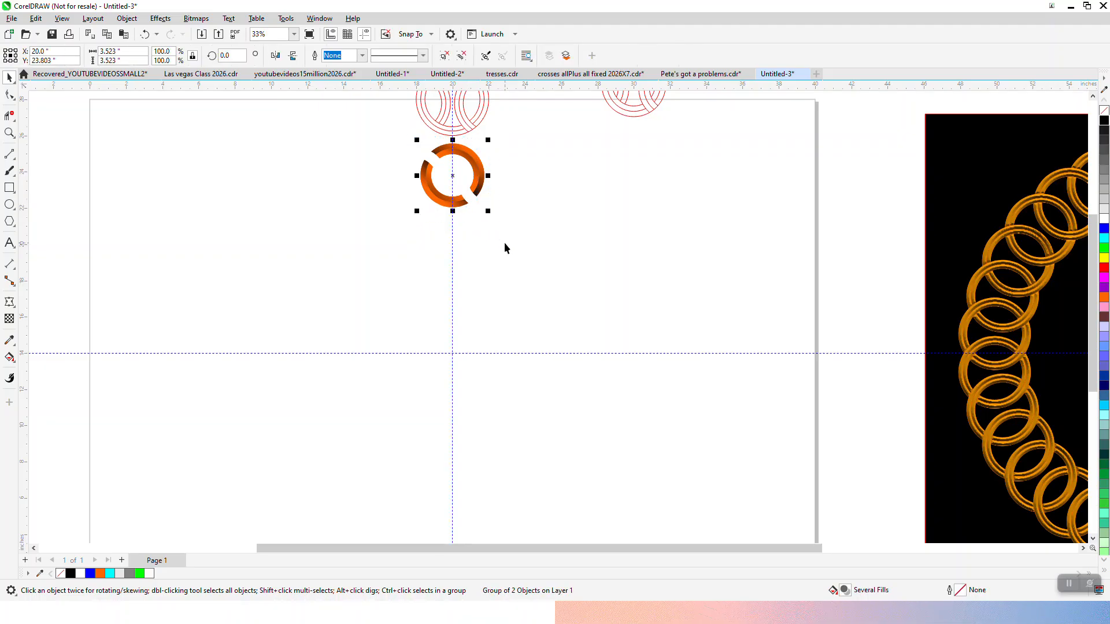
pyautogui.moveTo(451, 178); pyautogui.dragTo(454, 178)
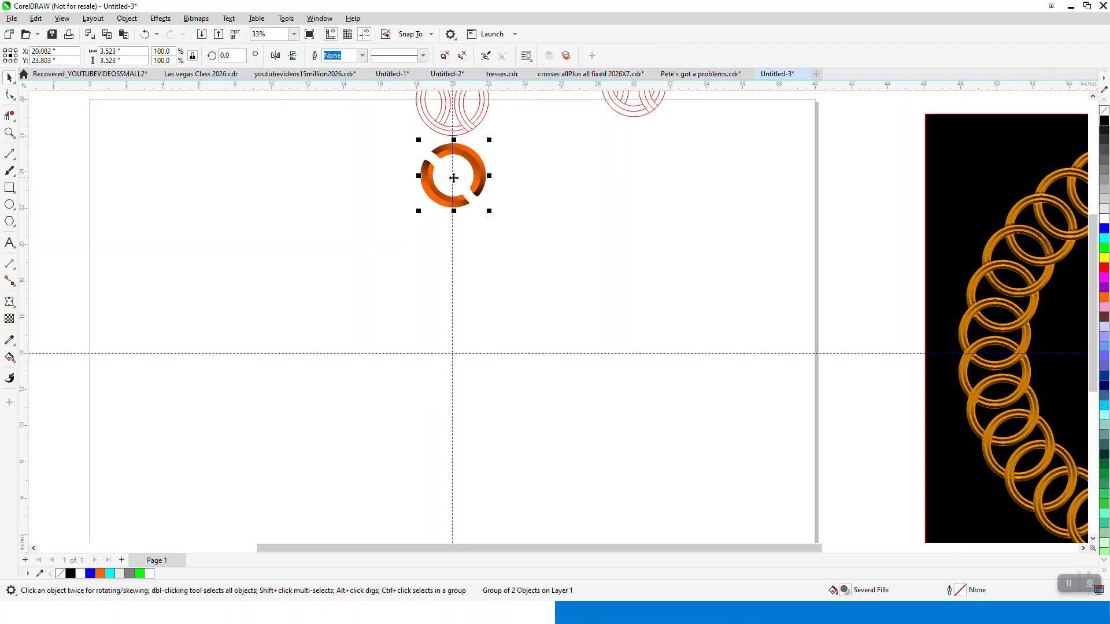
pyautogui.click(145, 34)
pyautogui.click(451, 175)
pyautogui.moveTo(451, 175); pyautogui.dragTo(451, 352)
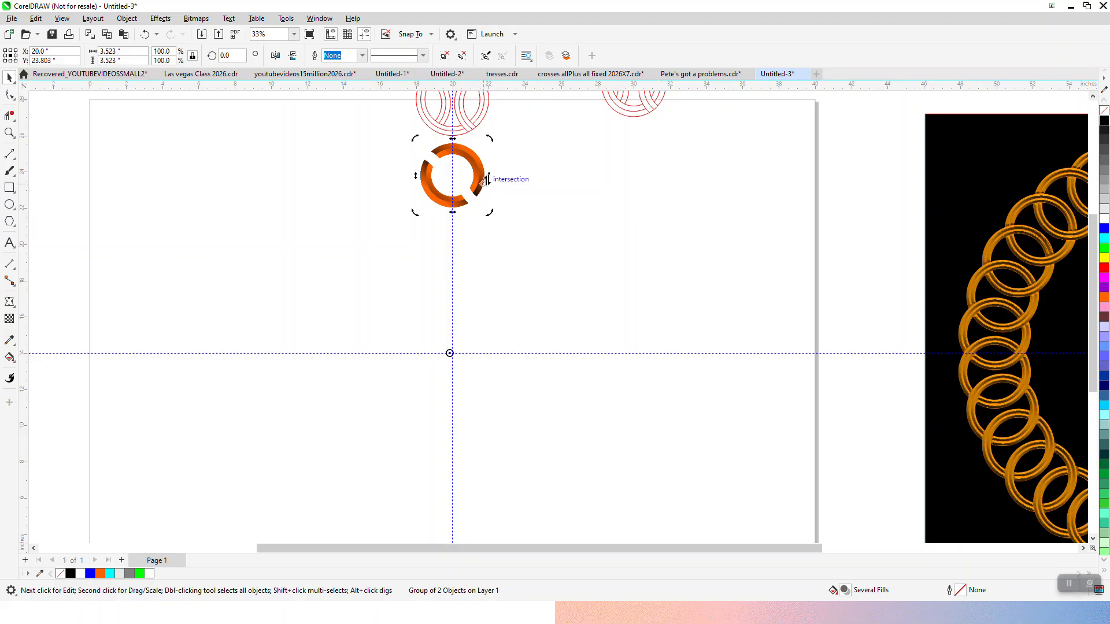
pyautogui.click(481, 177)
pyautogui.click(481, 176)
# Step: Create a copy of the link rotated 12° about the guide intersection and repeat it down the left half to just past the bottom
pyautogui.click(234, 55)
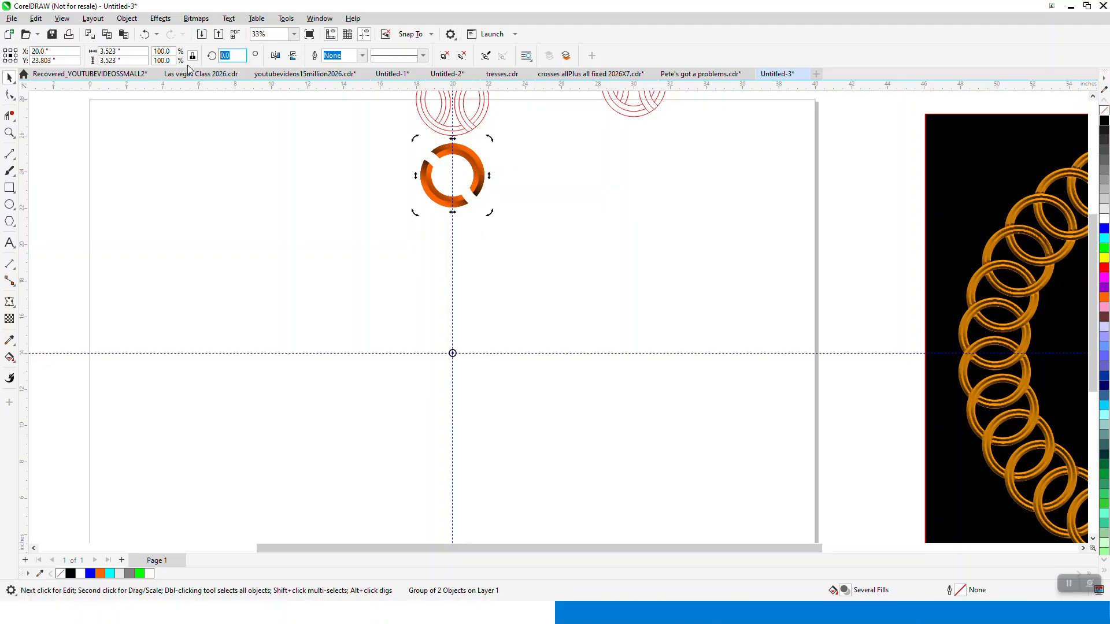
pyautogui.write('12')
pyautogui.hotkey('ctrl', 'Return')
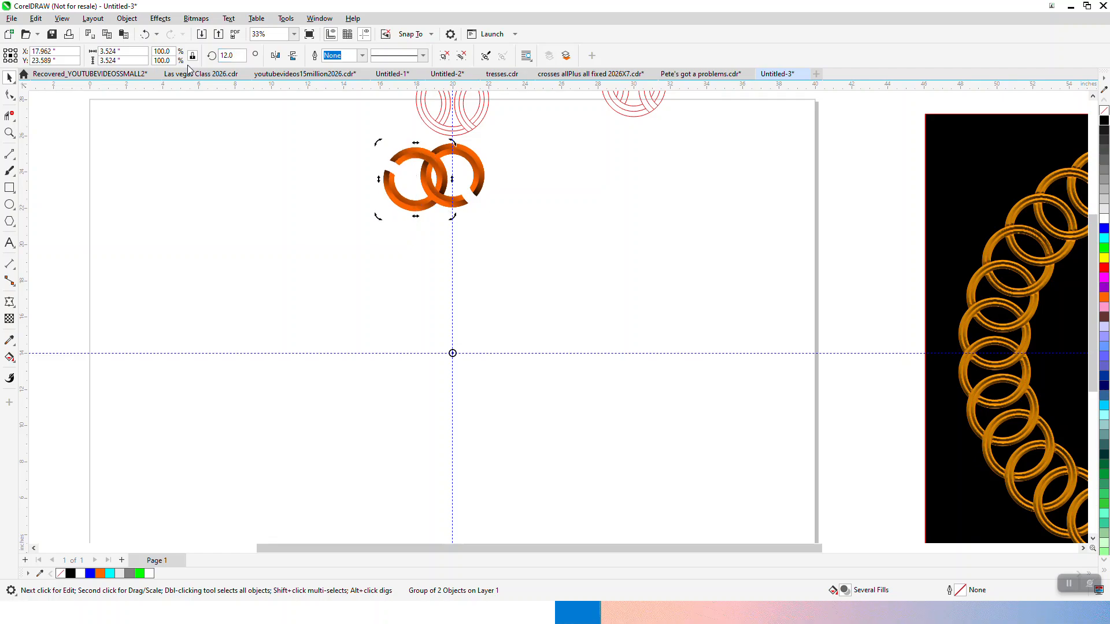
pyautogui.hotkey('ctrl', 'r')
pyautogui.hotkey('ctrl', 'r')
pyautogui.hotkey('ctrl', 'r')
pyautogui.hotkey('ctrl', 'r')
pyautogui.hotkey('ctrl', 'r')
pyautogui.hotkey('ctrl', 'r')
pyautogui.hotkey('ctrl', 'r')
pyautogui.hotkey('ctrl', 'r')
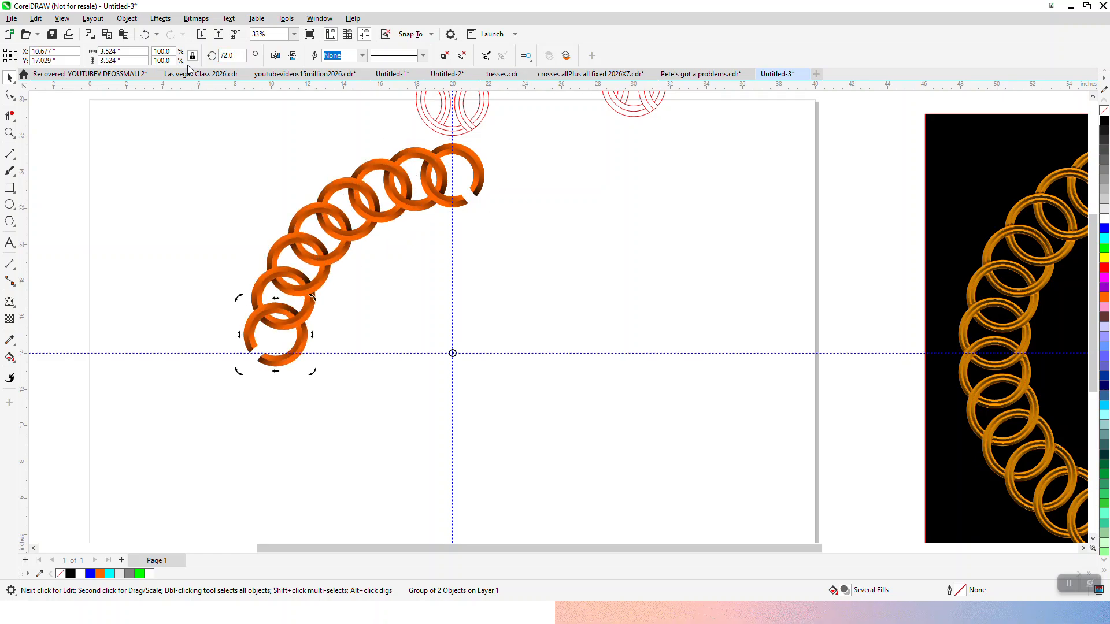
pyautogui.hotkey('ctrl', 'r')
pyautogui.hotkey('ctrl', 'r')
pyautogui.hotkey('ctrl', 'r')
pyautogui.hotkey('ctrl', 'r')
pyautogui.hotkey('ctrl', 'r')
pyautogui.hotkey('ctrl', 'r')
pyautogui.hotkey('ctrl', 'r')
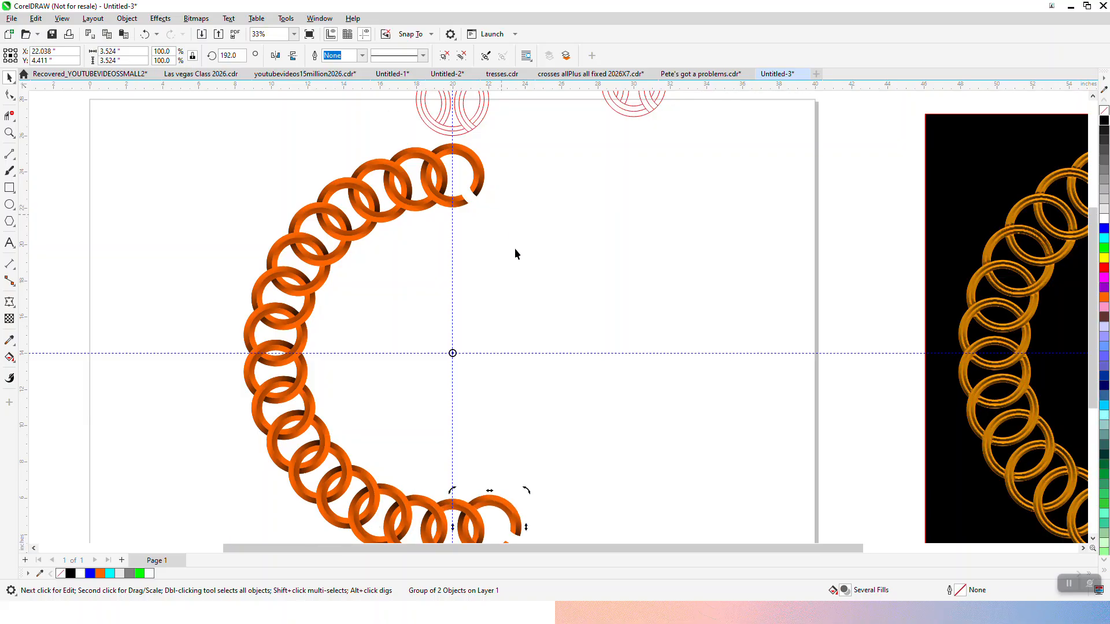
# Step: Continue from the last link with copies rotated in 12° increments up the right half until the circular chain closes
pyautogui.scroll(-3, 516, 248)
pyautogui.click(523, 428)
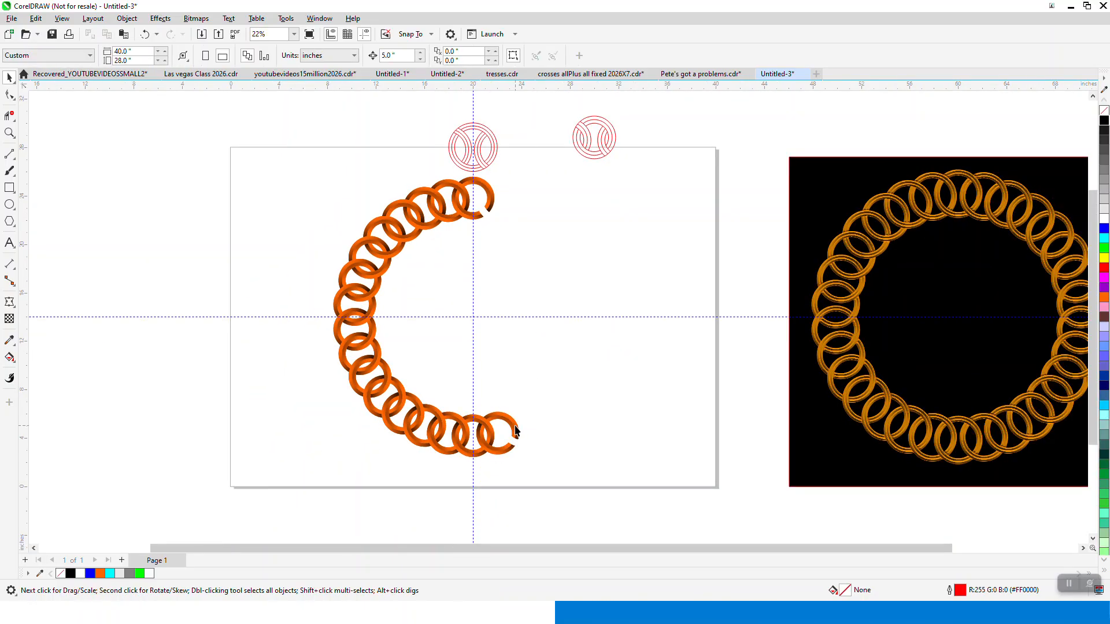
pyautogui.click(517, 431)
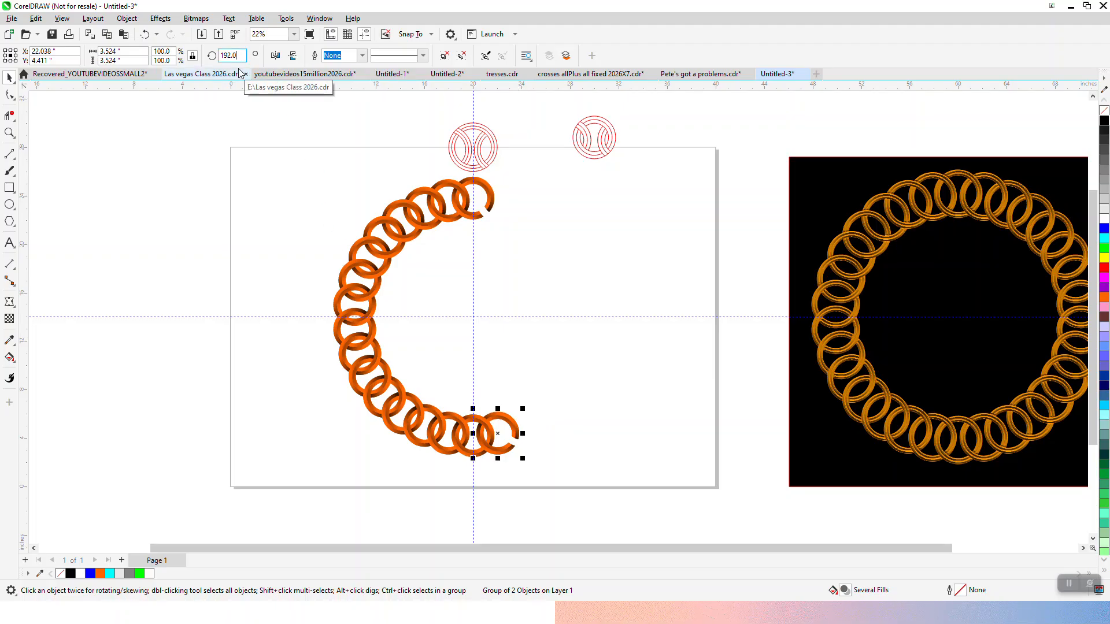
pyautogui.hotkey('ctrl', 'Return')
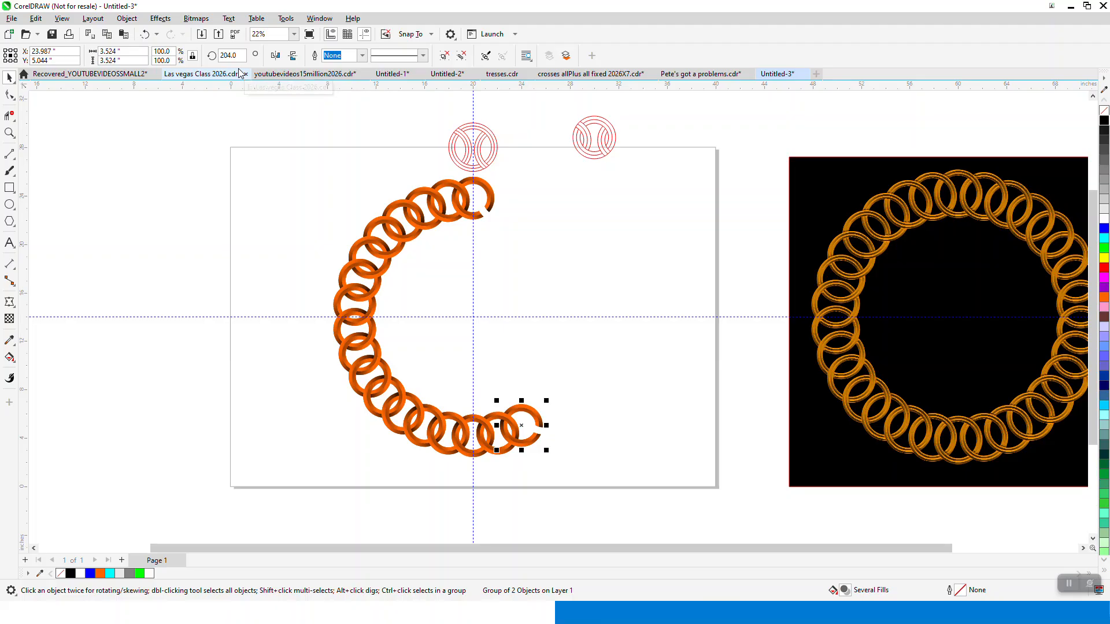
pyautogui.hotkey('ctrl', 'r')
pyautogui.hotkey('ctrl', 'r')
pyautogui.hotkey('ctrl', 'r')
pyautogui.hotkey('ctrl', 'r')
pyautogui.hotkey('ctrl', 'r')
pyautogui.hotkey('ctrl', 'r')
pyautogui.hotkey('ctrl', 'r')
pyautogui.hotkey('ctrl', 'r')
pyautogui.hotkey('ctrl', 'r')
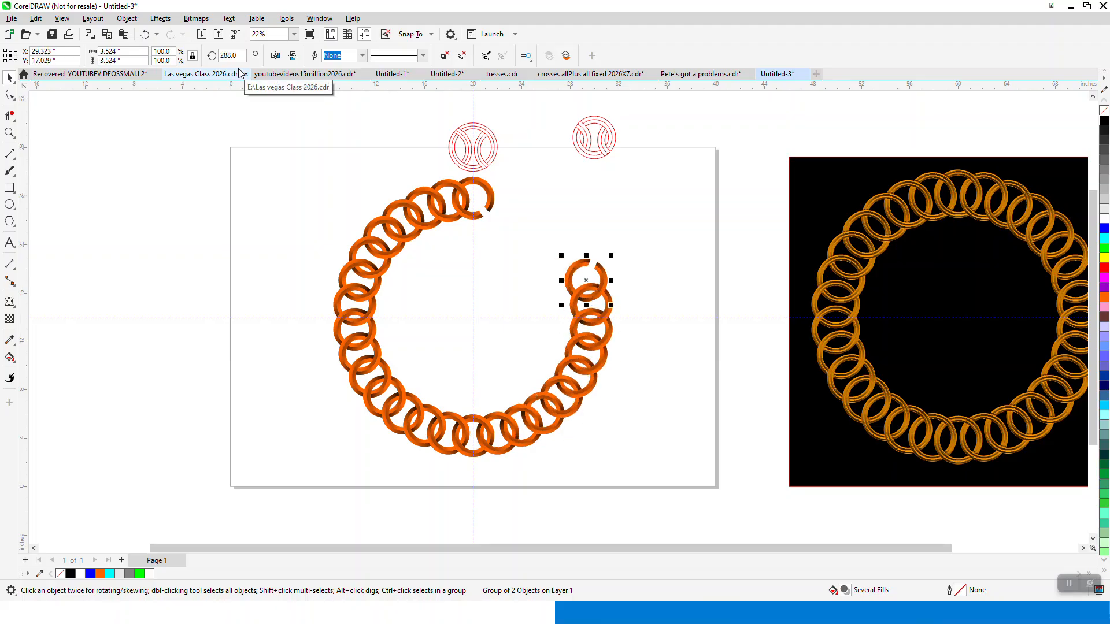
pyautogui.hotkey('ctrl', 'r')
pyautogui.hotkey('ctrl', 'r')
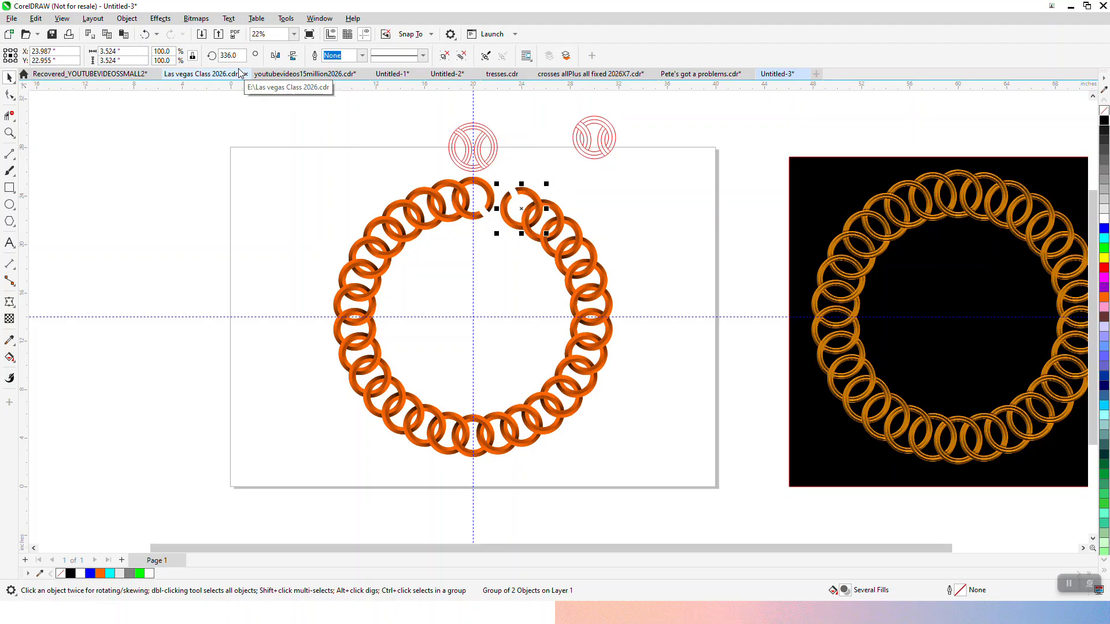
pyautogui.hotkey('ctrl', 'r')
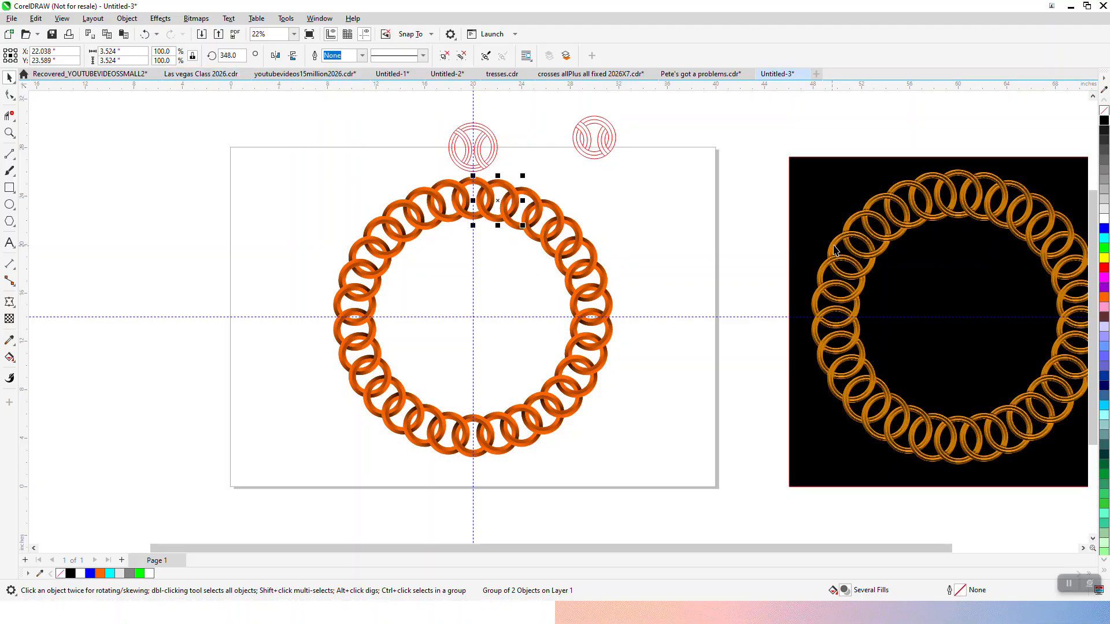
# Step: Move the black rectangle from behind the sample chain to behind the new orange chain and hide the guidelines
pyautogui.moveTo(818, 227); pyautogui.dragTo(317, 232)
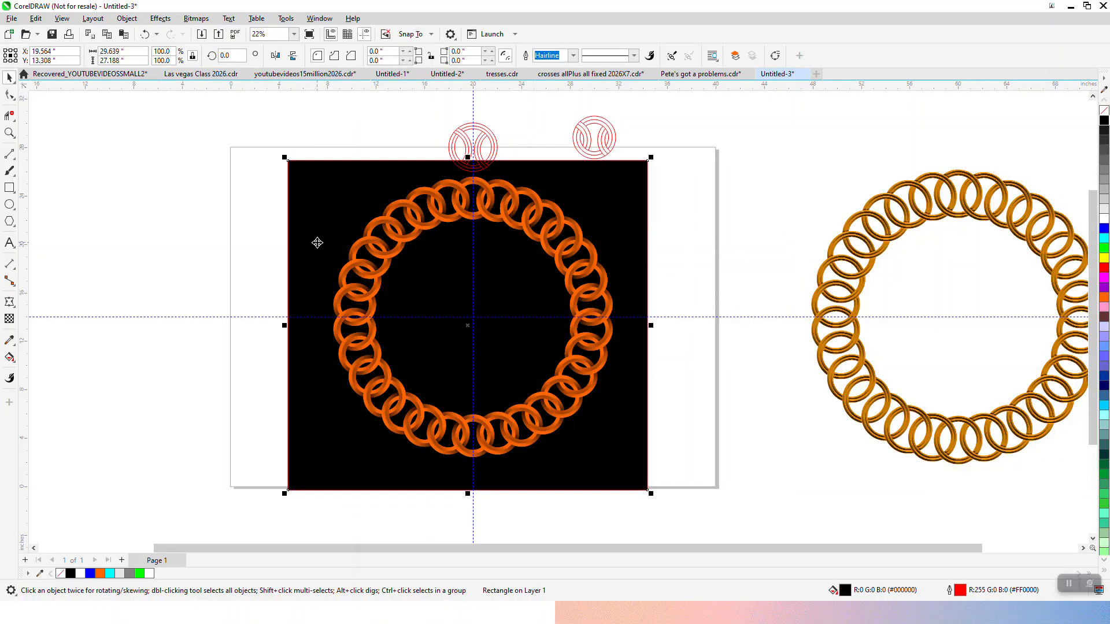
pyautogui.click(364, 34)
# Step: Examine the shading and overlaps of the new chain's links up close against the black background and compare them with the sample
pyautogui.click(13, 134)
pyautogui.moveTo(388, 188); pyautogui.dragTo(510, 248)
pyautogui.scroll(-5, 266, 233)
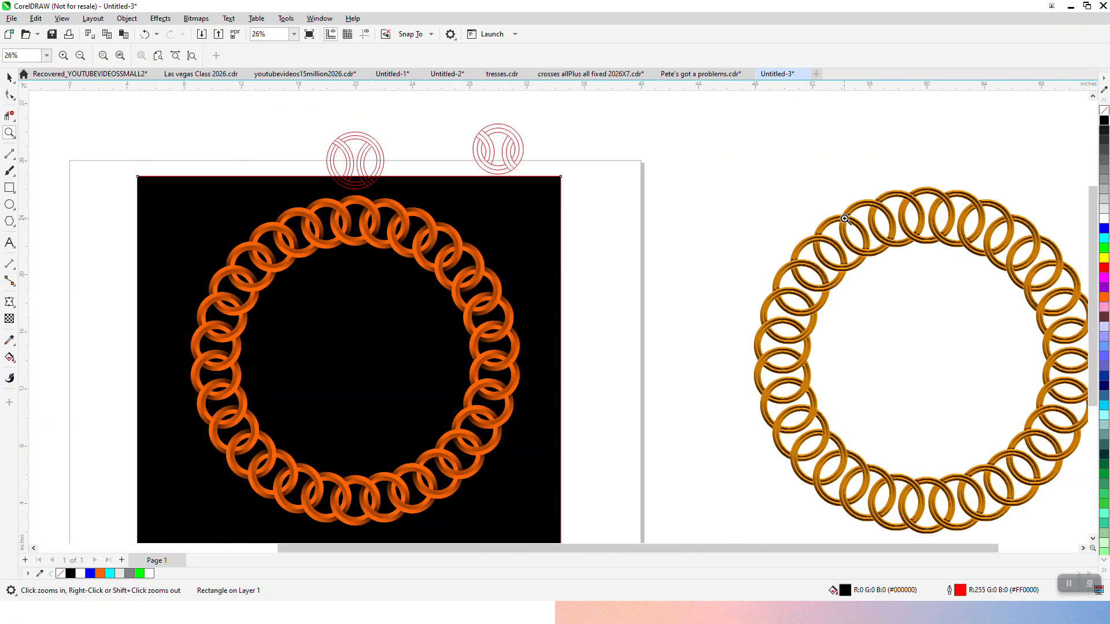
pyautogui.moveTo(306, 188); pyautogui.dragTo(432, 265)
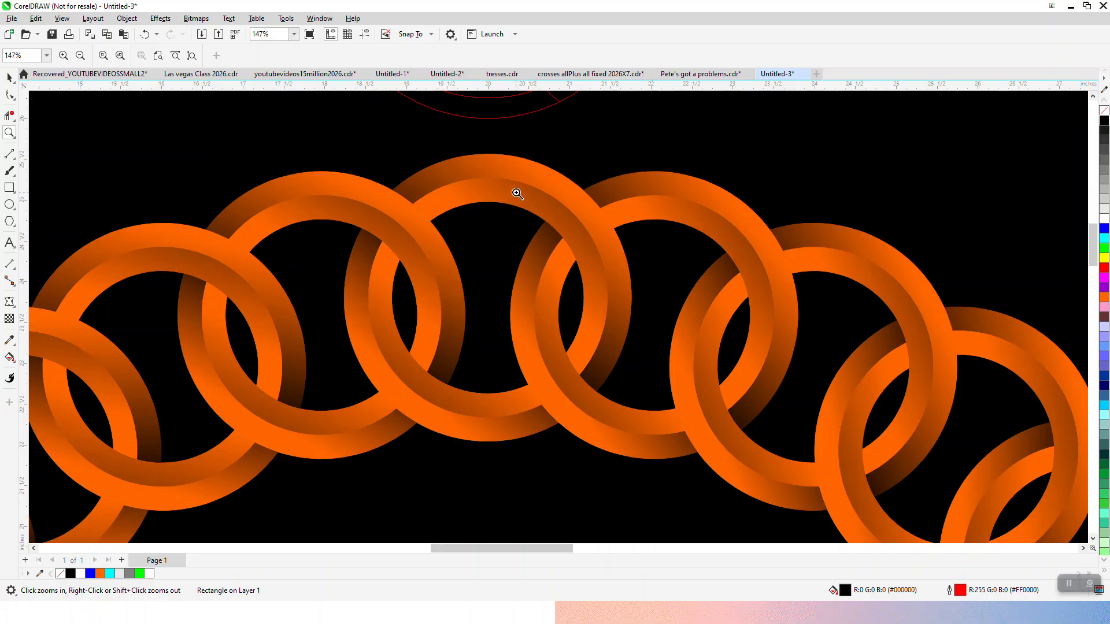
pyautogui.scroll(-4, 517, 194)
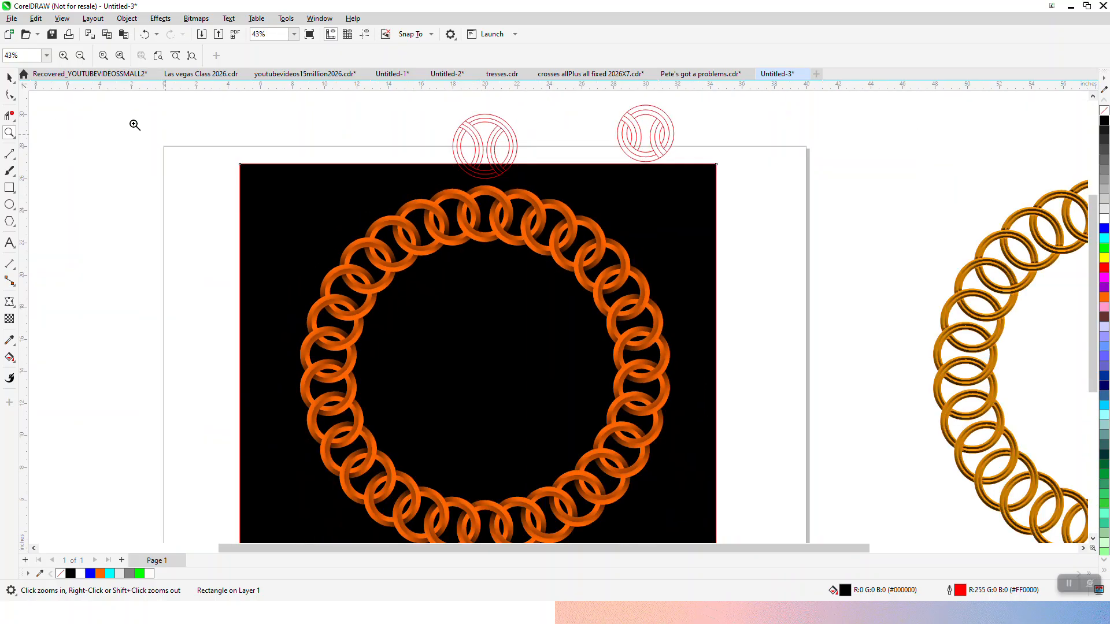
pyautogui.click(9, 77)
pyautogui.click(297, 181)
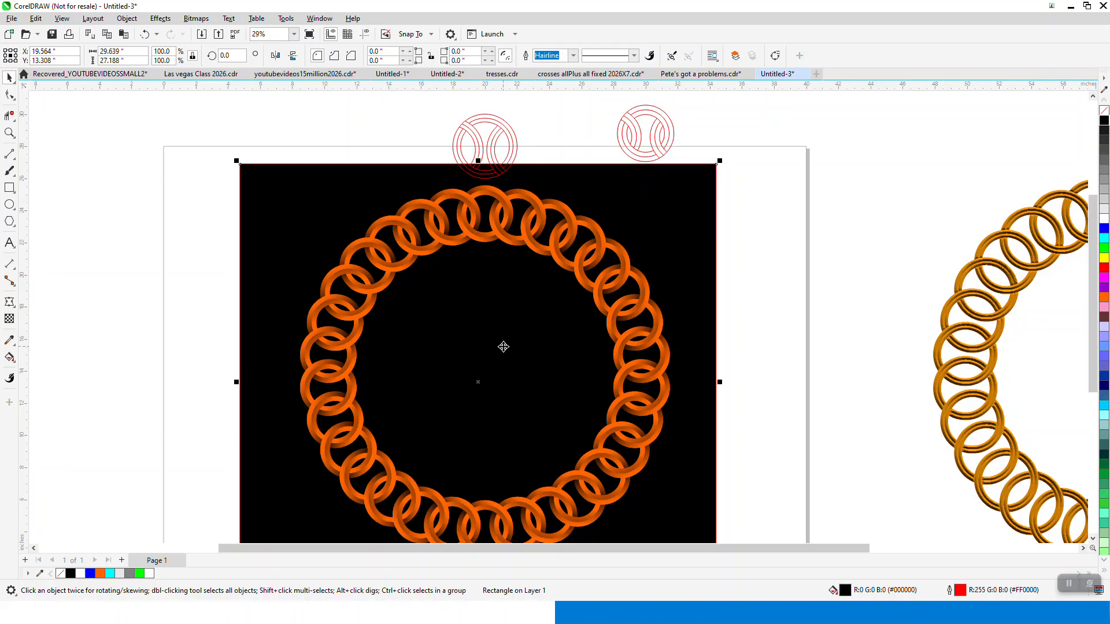
pyautogui.scroll(-2, 344, 220)
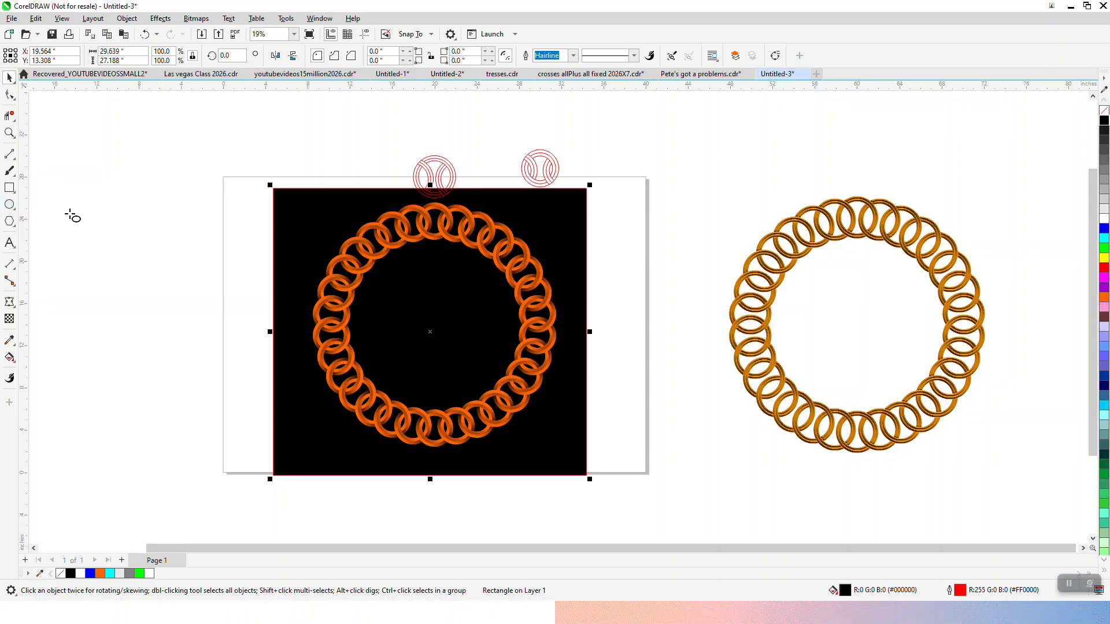
# Step: Draw a circle about 12.3 in wide centered on the page inside the chain, and add a concentric copy about 8.6 in wide
pyautogui.click(19, 211)
pyautogui.moveTo(231, 211)
pyautogui.mouseDown()
pyautogui.moveTo(136, 391)
pyautogui.moveTo(138, 317)
pyautogui.moveTo(141, 377)
pyautogui.mouseUp()
pyautogui.press('p')
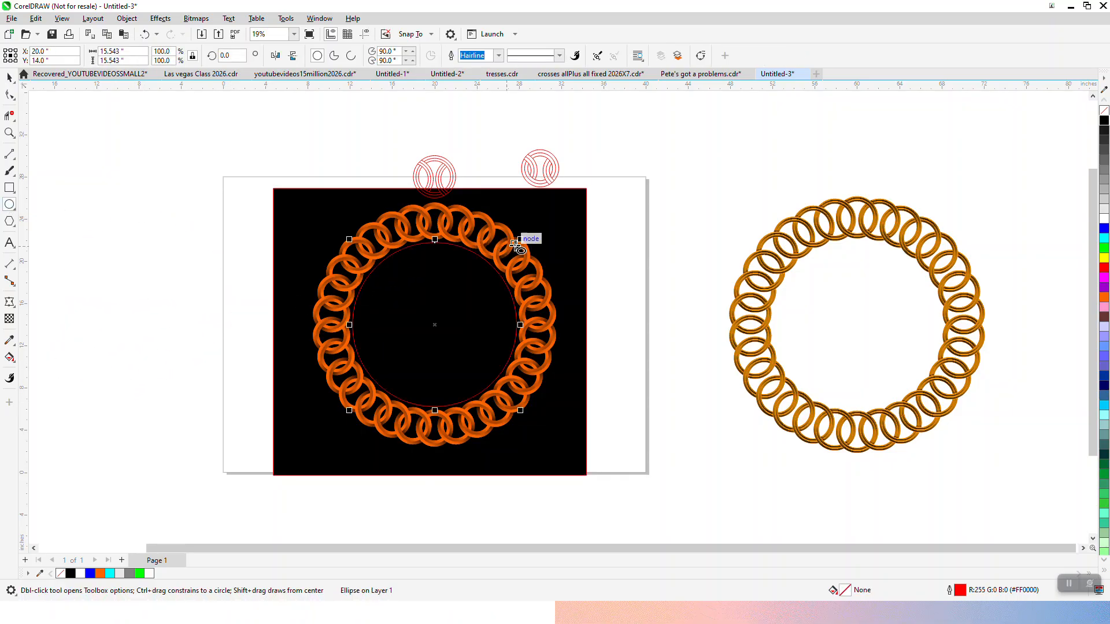
pyautogui.moveTo(511, 246); pyautogui.dragTo(508, 249)
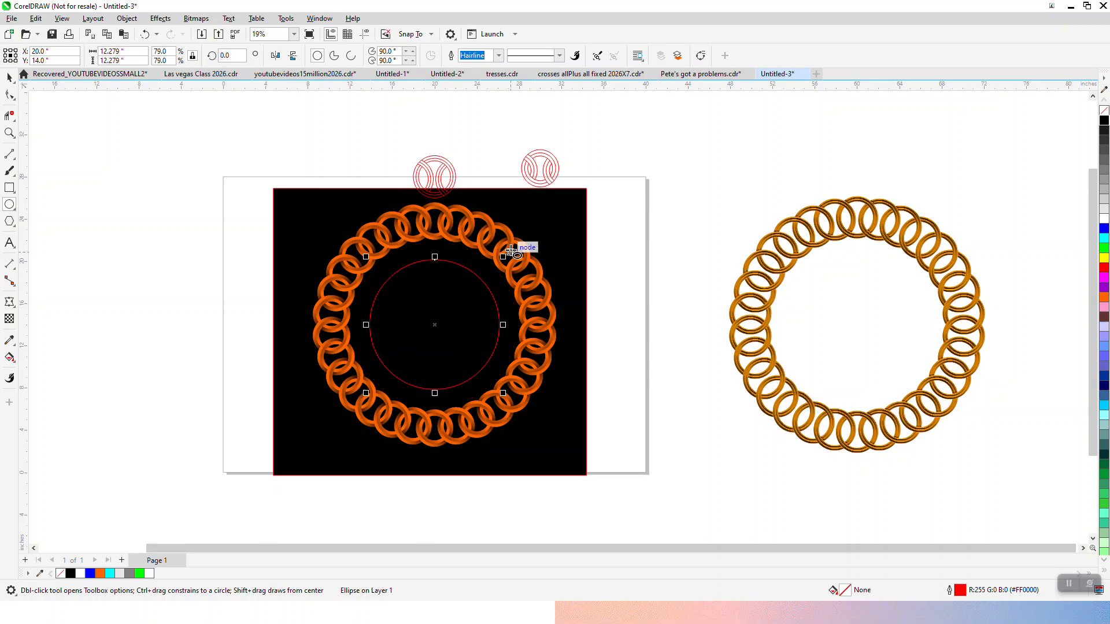
pyautogui.moveTo(509, 249); pyautogui.dragTo(483, 276)
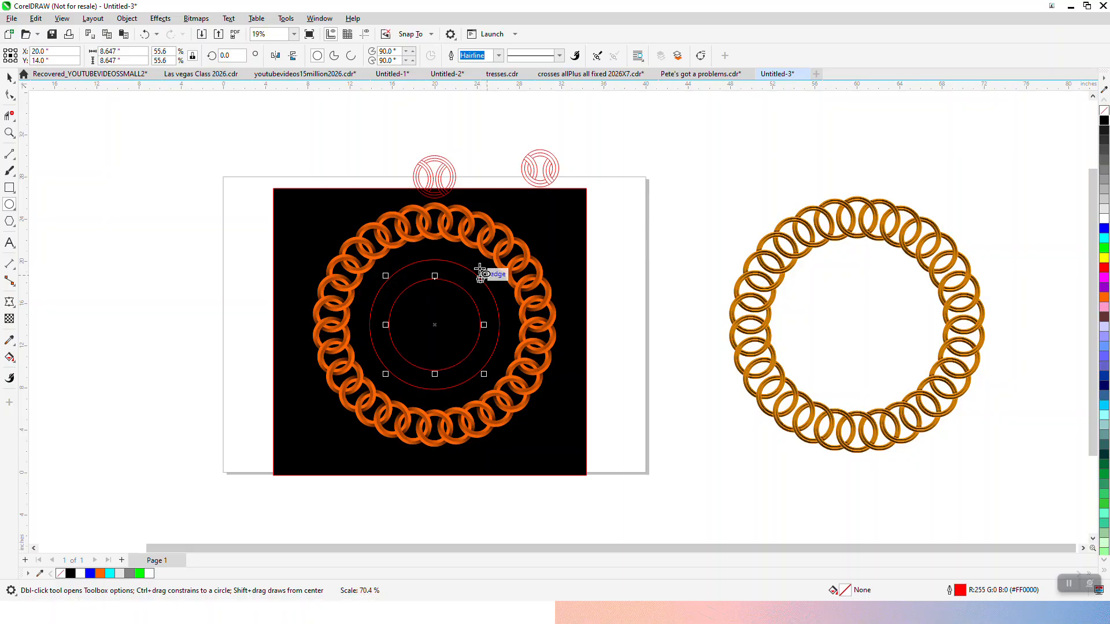
# Step: Use Smart Fill to fill the inner circle and the band around it with orange and no outline
pyautogui.click(10, 357)
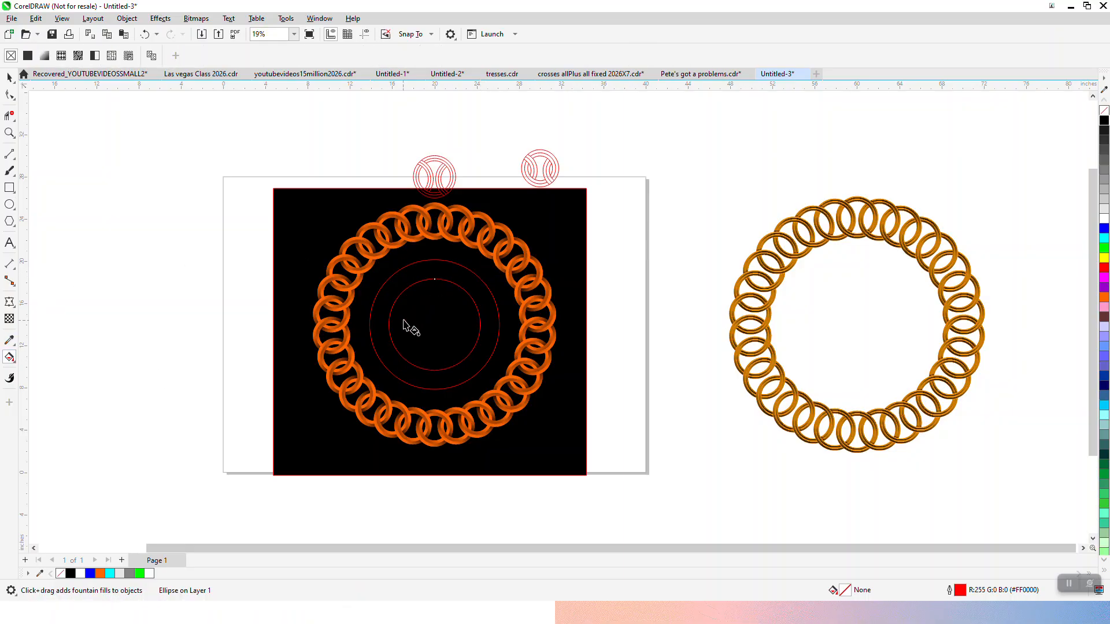
pyautogui.click(14, 365)
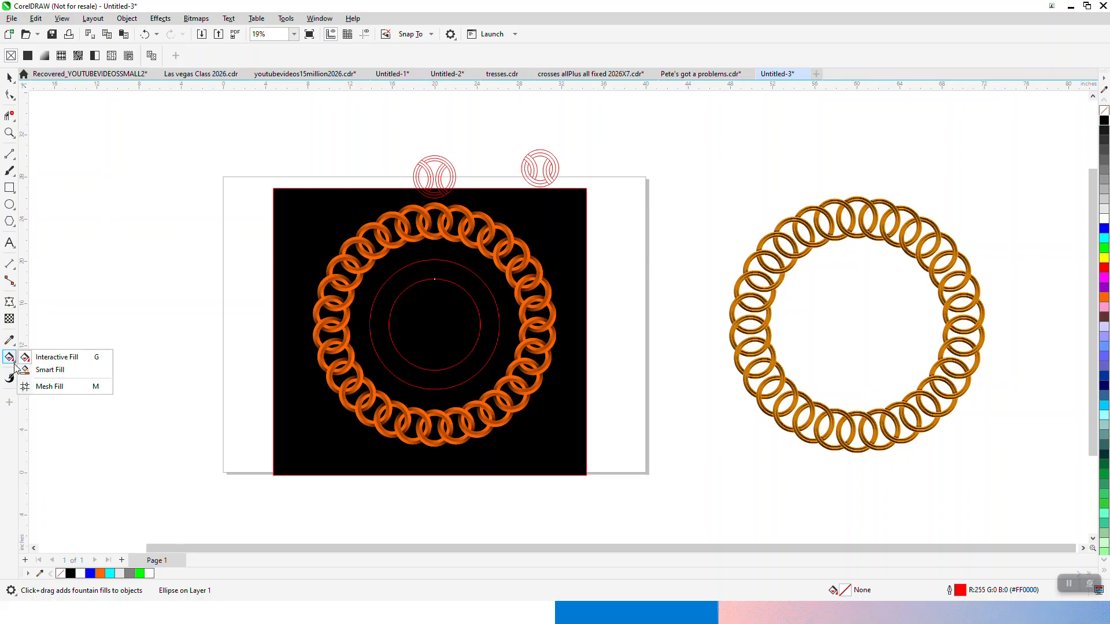
pyautogui.click(65, 370)
pyautogui.click(434, 334)
pyautogui.click(438, 274)
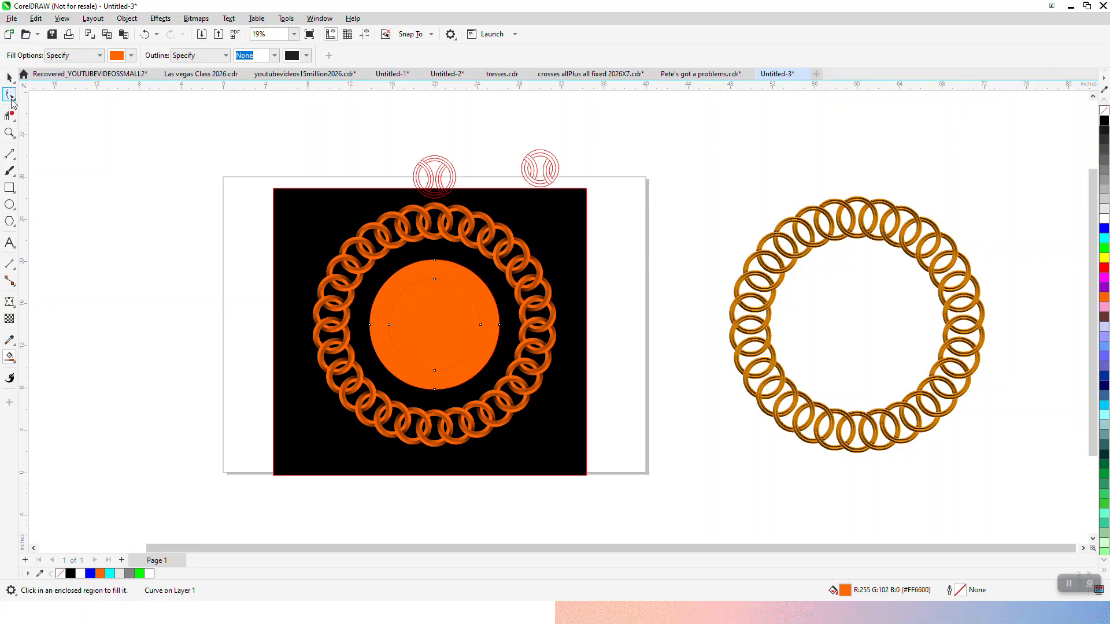
# Step: Apply a linear fountain fill to the band around the inner circle, running from orange at its top to black at its bottom
pyautogui.click(9, 81)
pyautogui.click(15, 363)
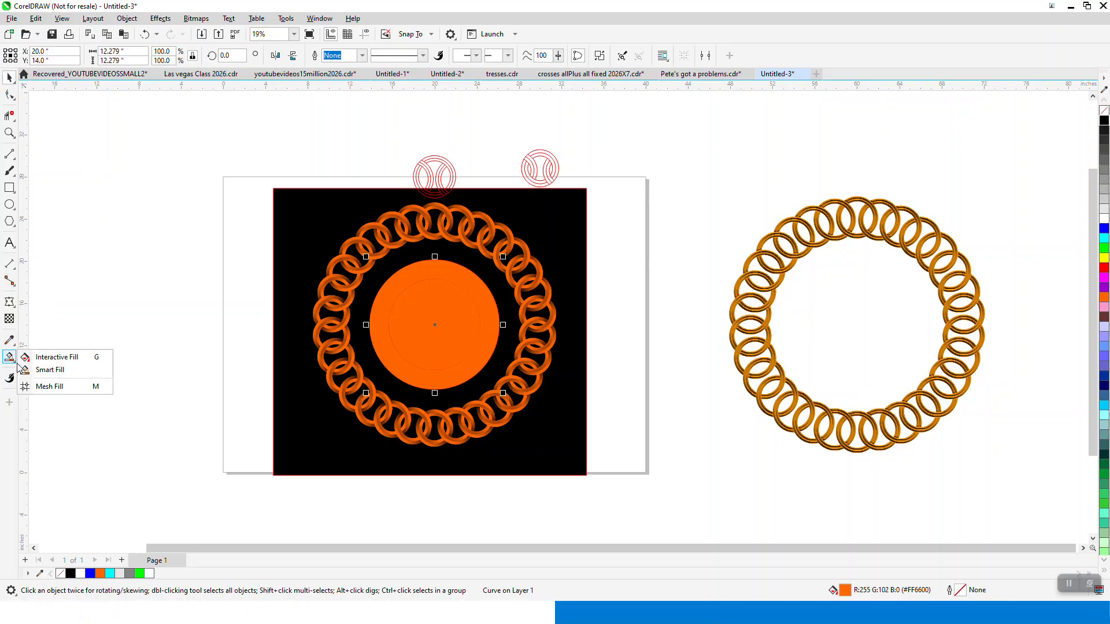
pyautogui.click(57, 357)
pyautogui.moveTo(438, 264); pyautogui.dragTo(433, 382)
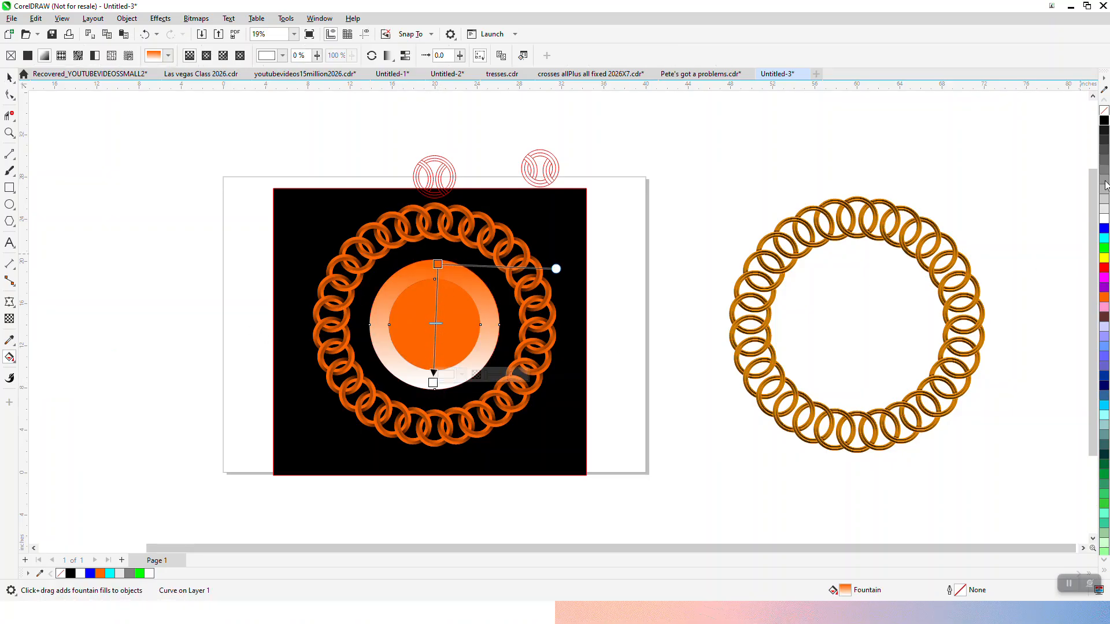
pyautogui.moveTo(1103, 111); pyautogui.dragTo(433, 383)
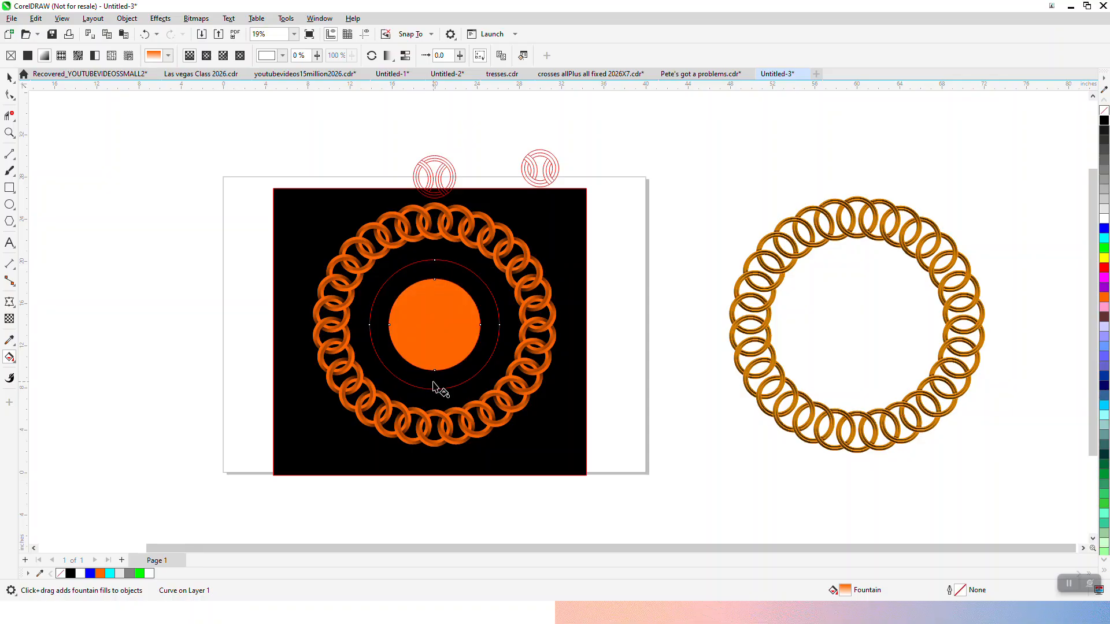
pyautogui.hotkey('ctrl', 'z')
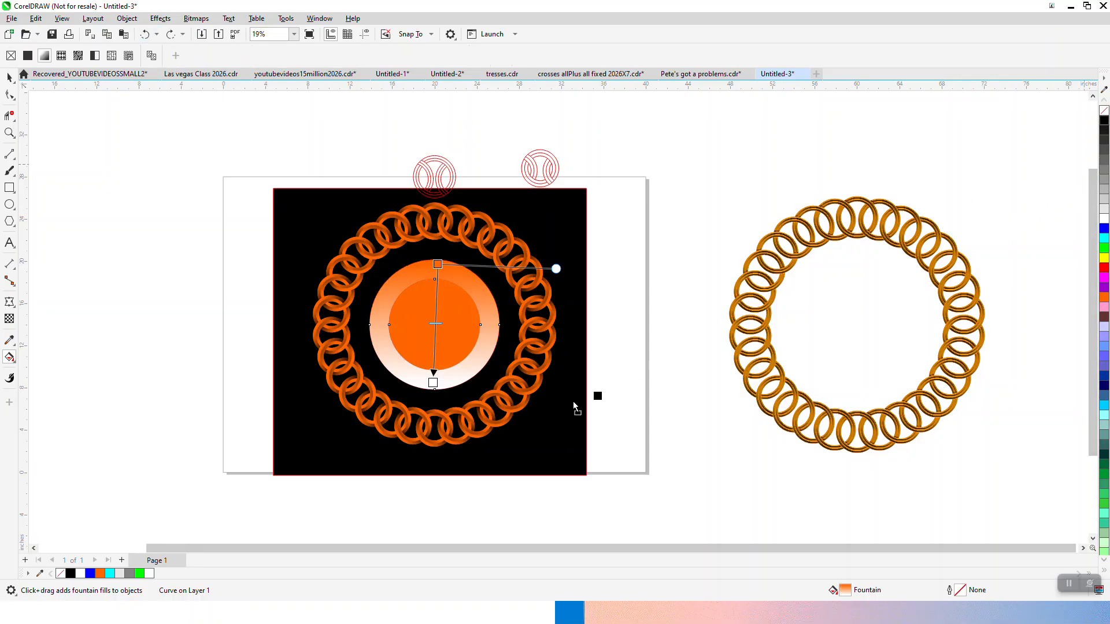
pyautogui.moveTo(436, 385); pyautogui.dragTo(434, 383)
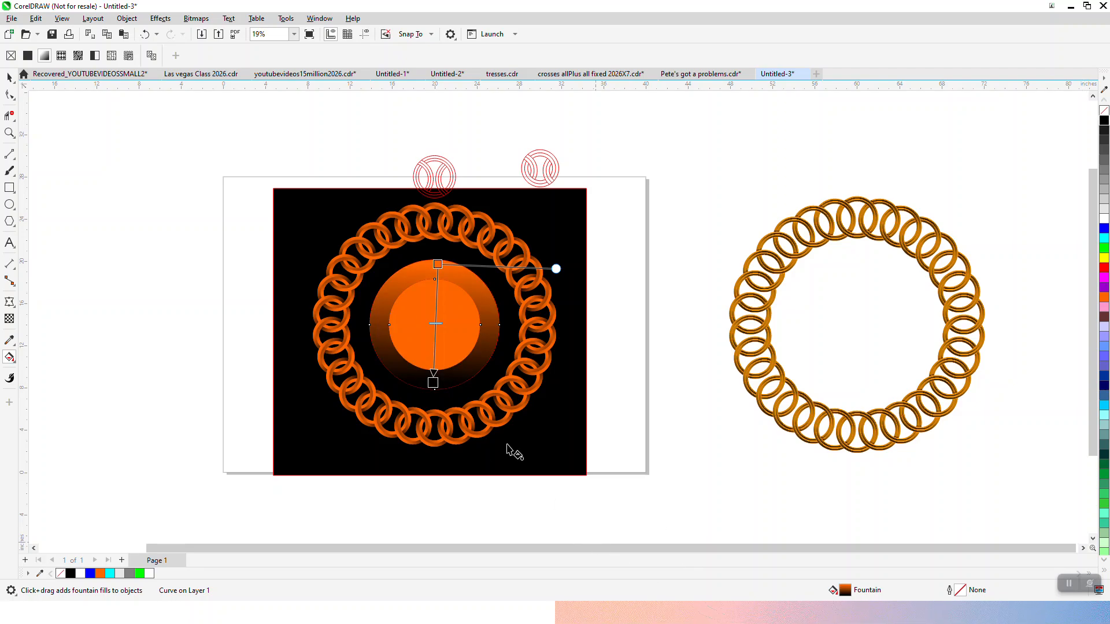
# Step: Shift the band's fountain fill slightly downward and give the inner disc a linear fill from black at its top to orange at its bottom
pyautogui.moveTo(439, 264); pyautogui.dragTo(433, 286)
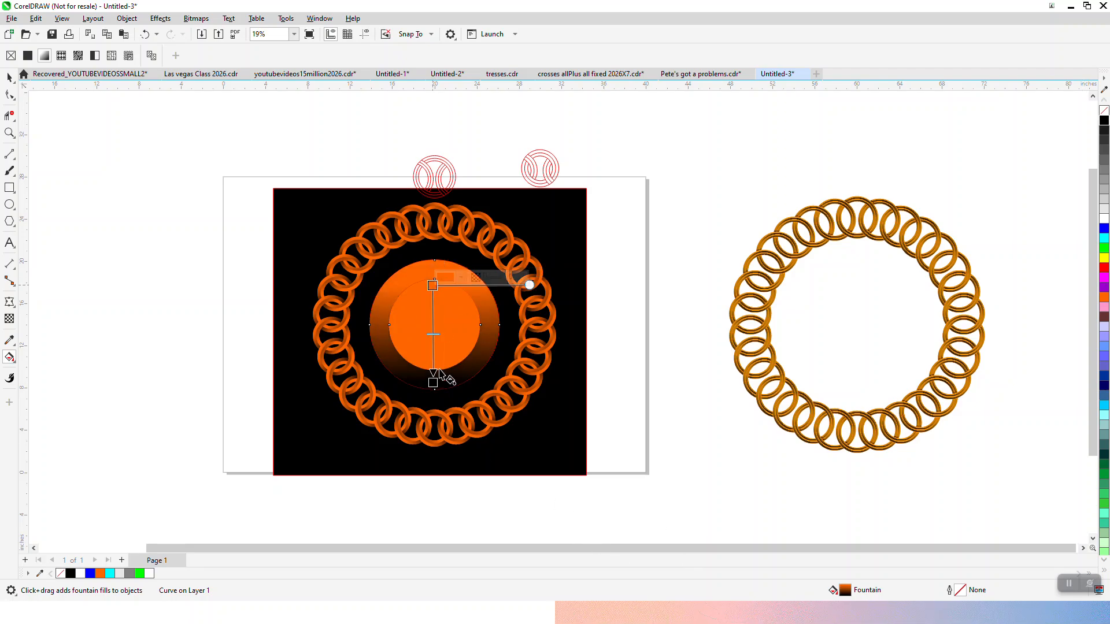
pyautogui.moveTo(435, 392); pyautogui.dragTo(434, 400)
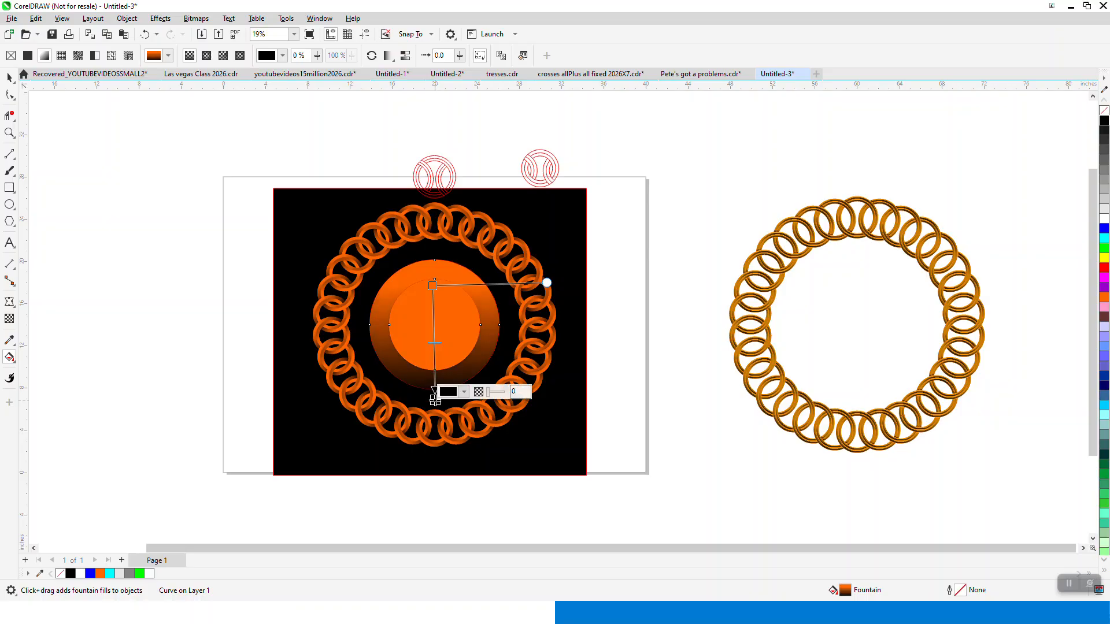
pyautogui.moveTo(433, 349); pyautogui.dragTo(435, 262)
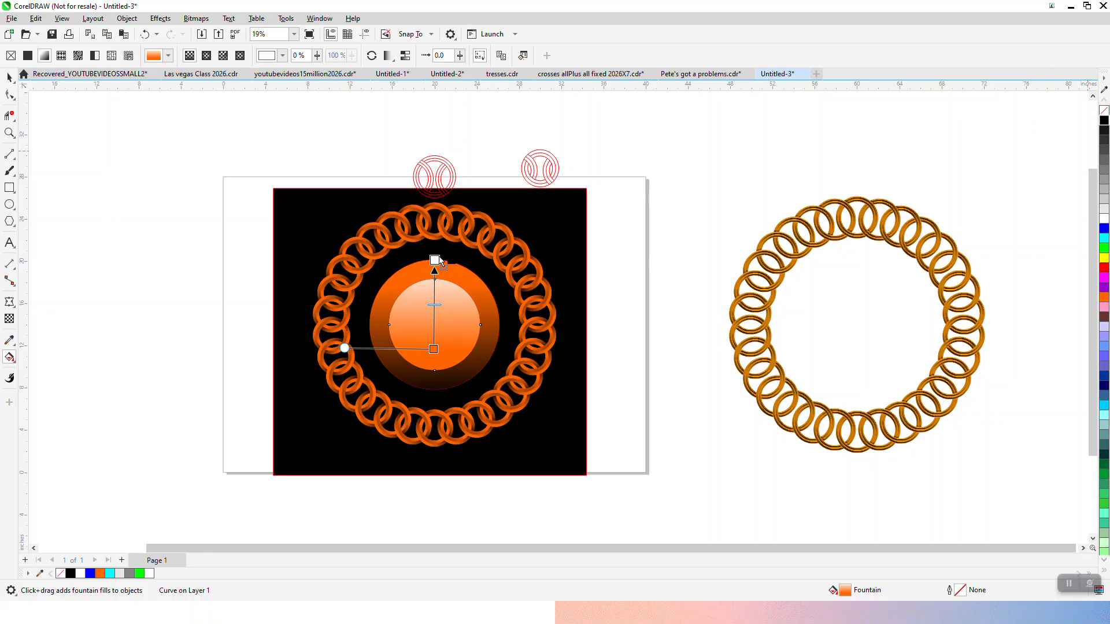
pyautogui.moveTo(437, 263); pyautogui.dragTo(436, 261)
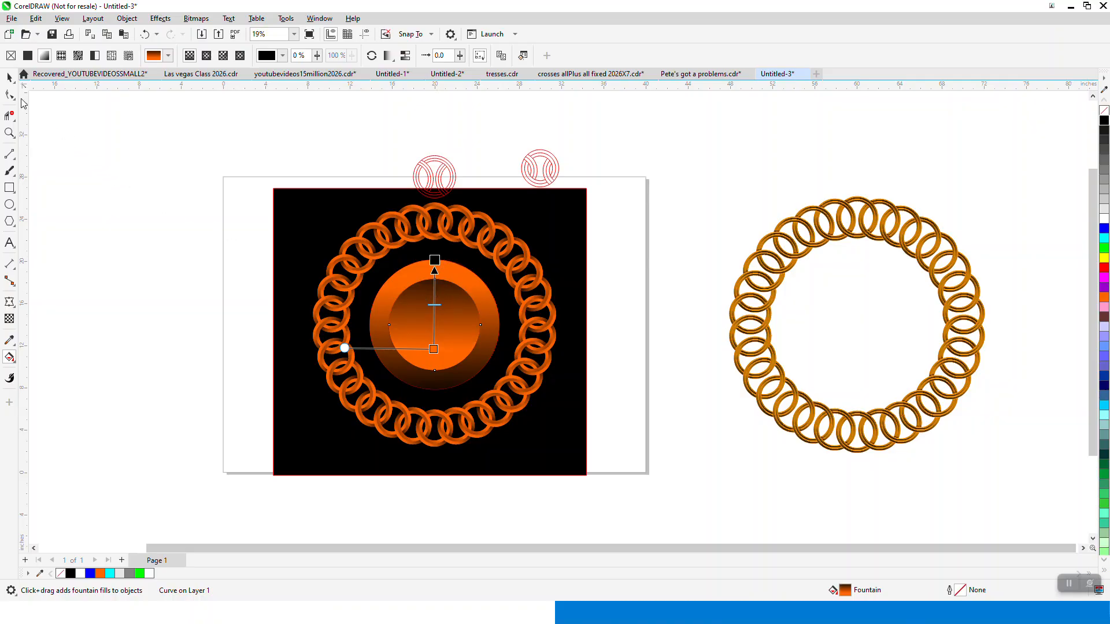
# Step: Remove the outlines from the central band, the disc and the objects enclosed with them inside the chain
pyautogui.click(8, 78)
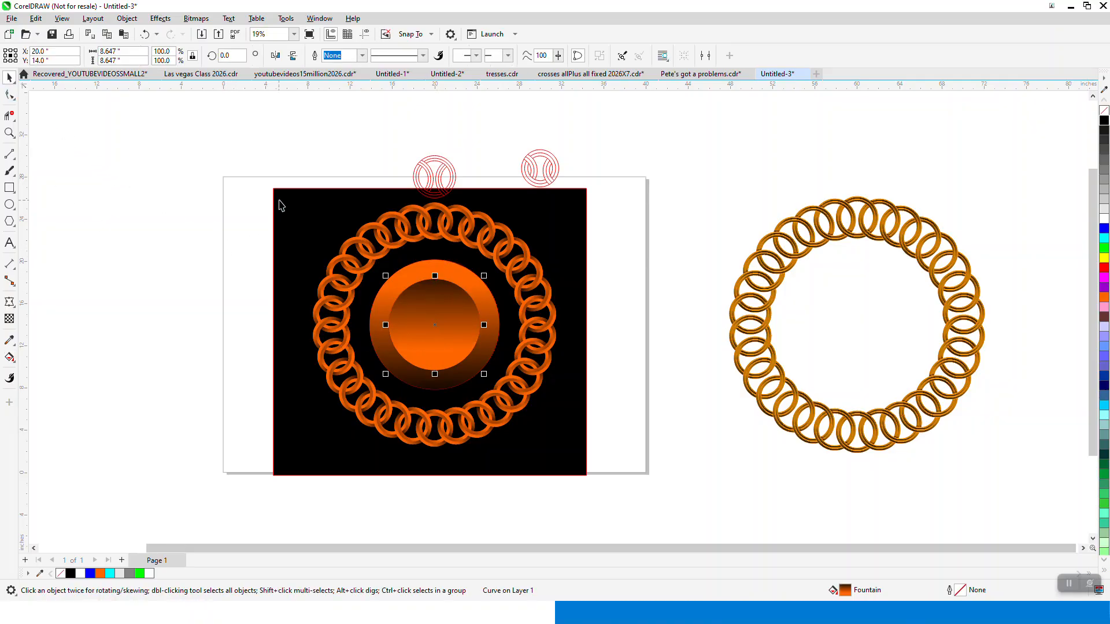
pyautogui.moveTo(228, 226); pyautogui.dragTo(550, 421)
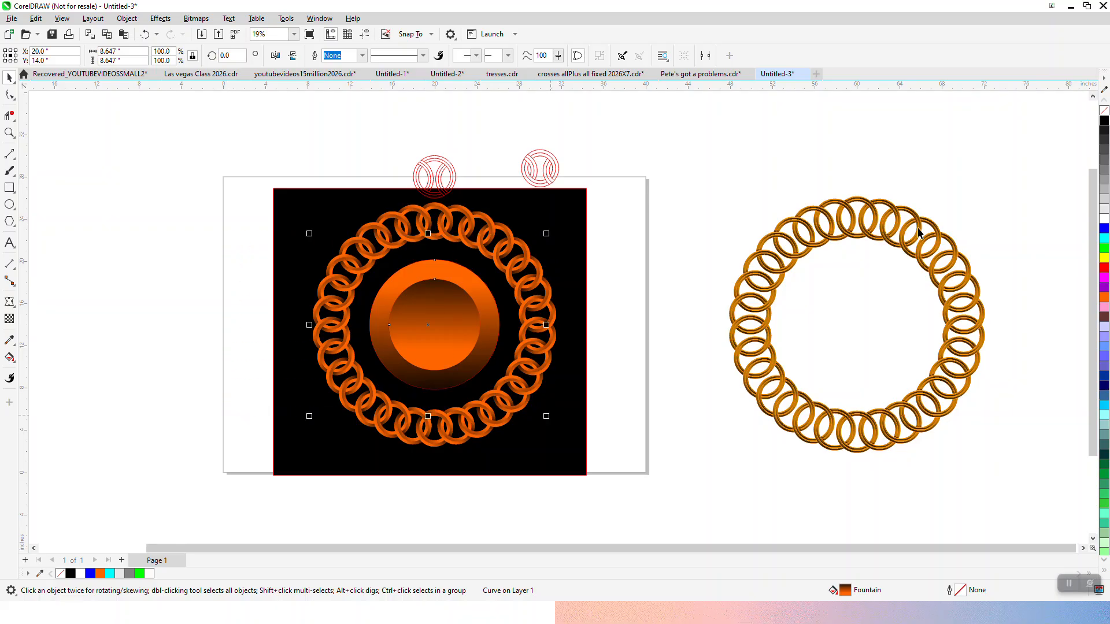
pyautogui.rightClick(1102, 110)
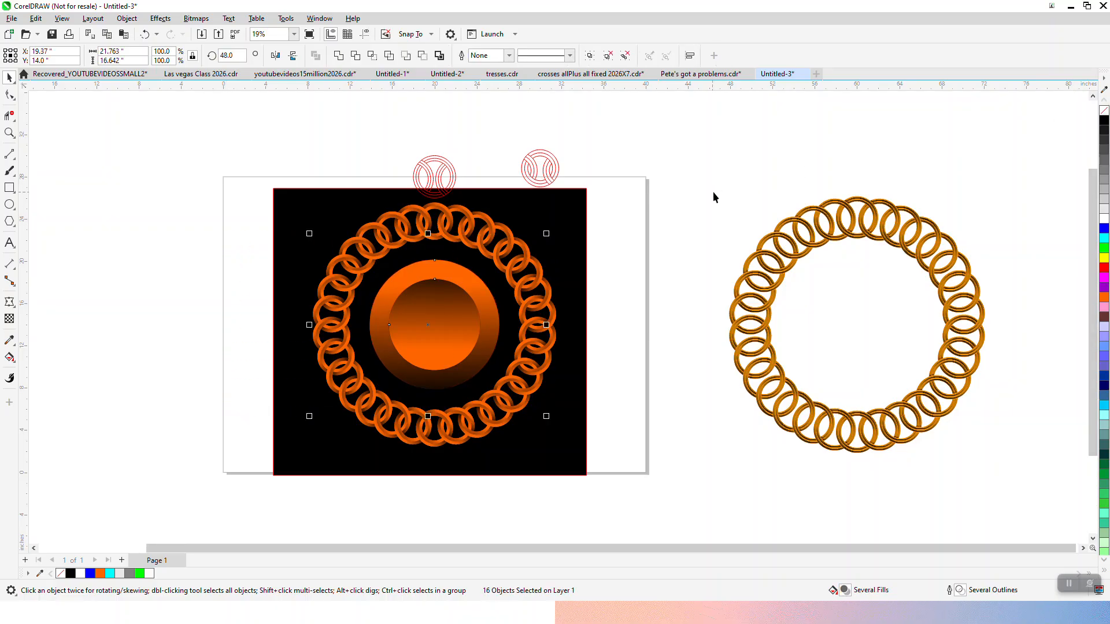
# Step: Move the larger red ring outline group from above the chain to about X 35.9 in, Y 30.4 in, beyond the smaller one
pyautogui.click(656, 254)
pyautogui.moveTo(359, 152); pyautogui.dragTo(523, 189)
pyautogui.moveTo(602, 163); pyautogui.dragTo(613, 157)
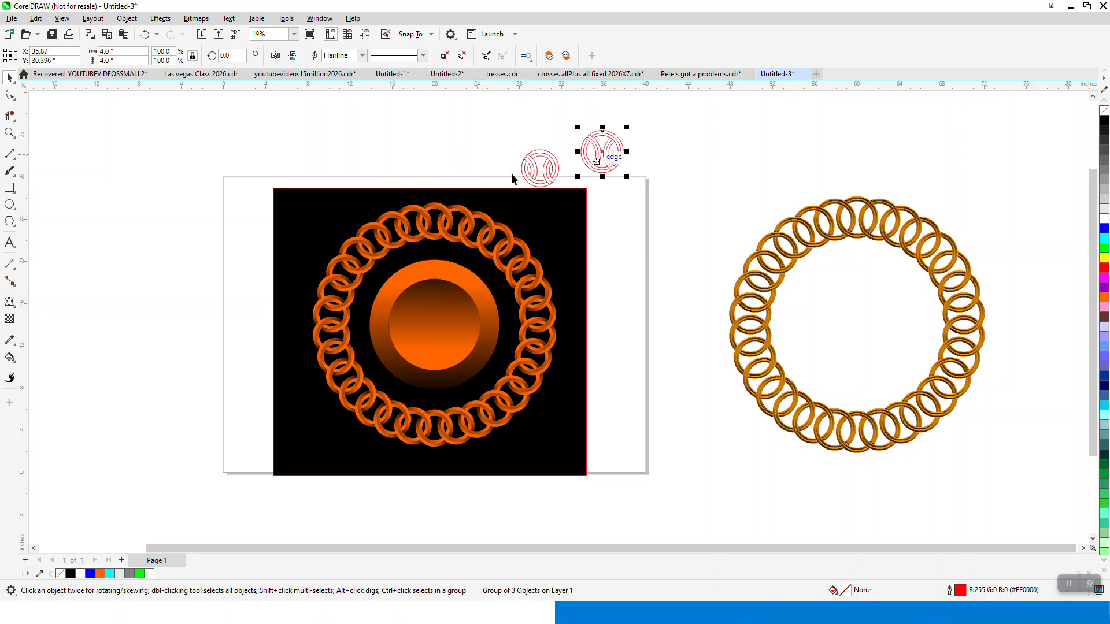
# Step: Examine the larger red ring outline up close, and inspect the shading of the chain and its central band and disc
pyautogui.click(11, 133)
pyautogui.moveTo(574, 126); pyautogui.dragTo(644, 184)
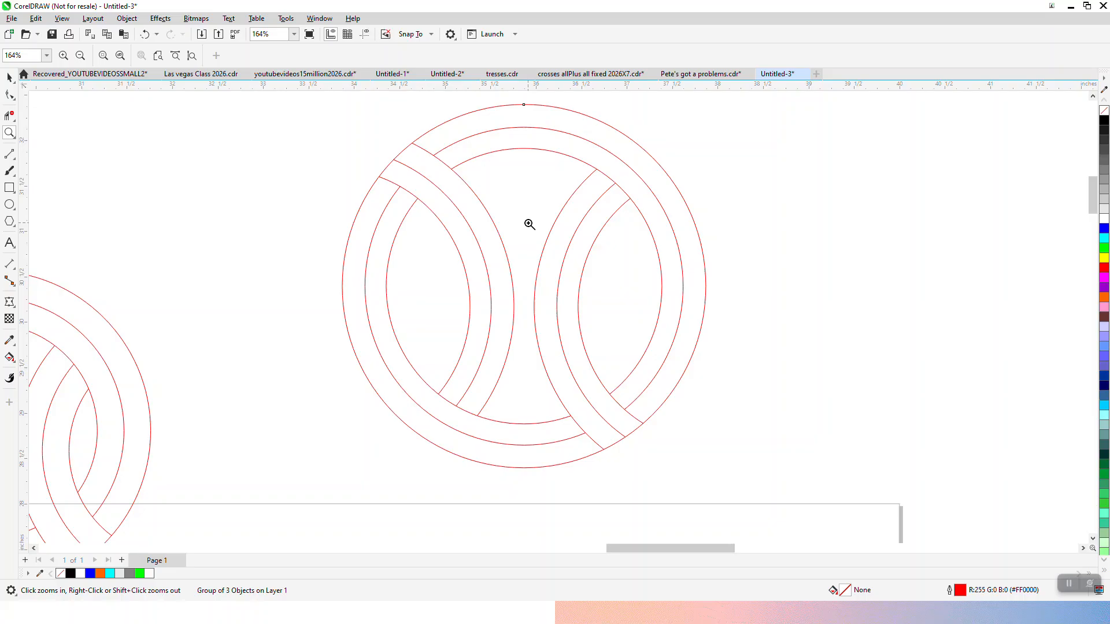
pyautogui.scroll(-5, 529, 225)
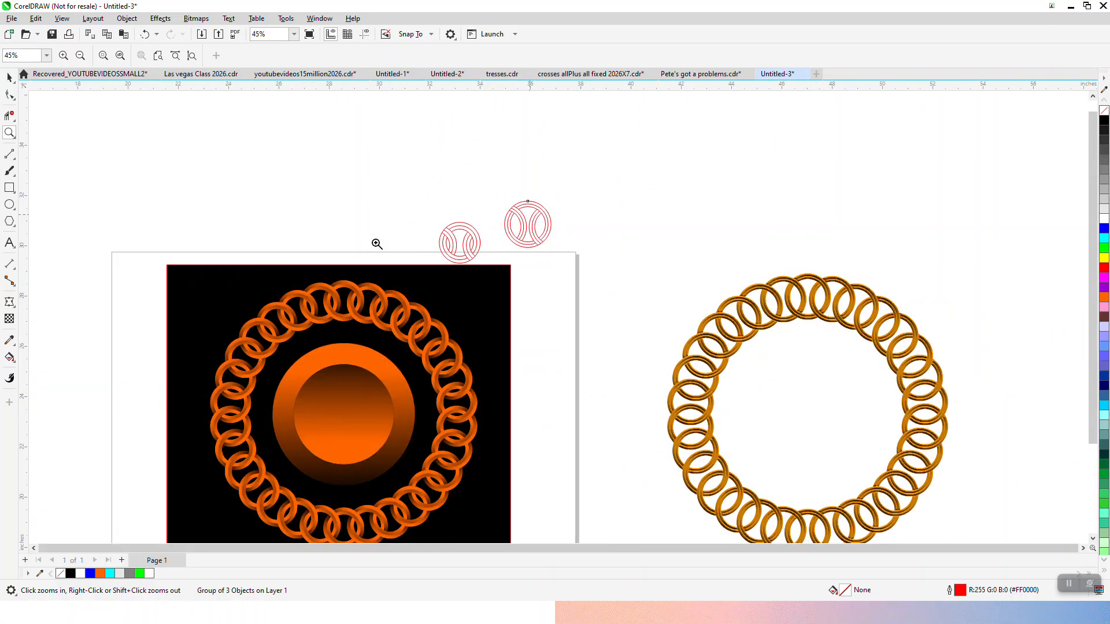
pyautogui.scroll(-5, 412, 243)
pyautogui.moveTo(292, 267); pyautogui.dragTo(484, 409)
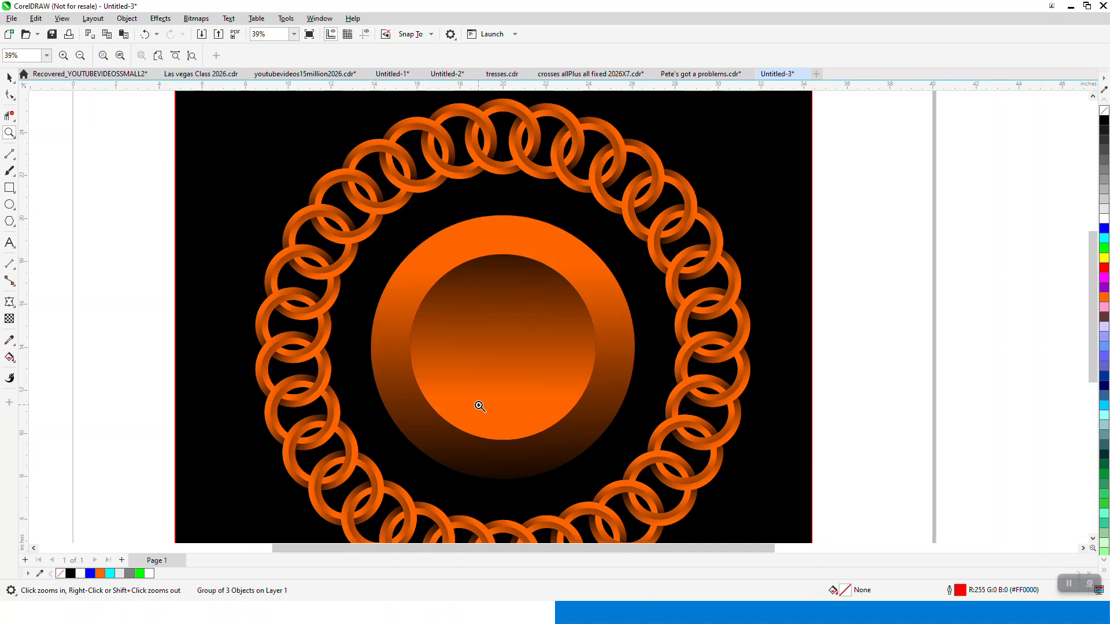
pyautogui.scroll(-3, 462, 393)
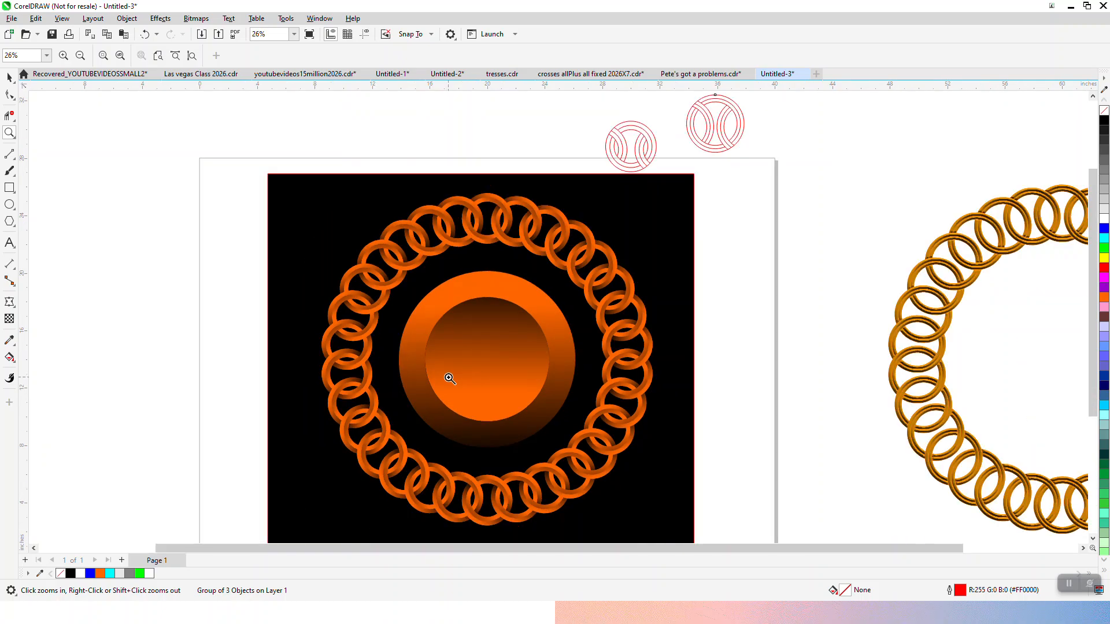